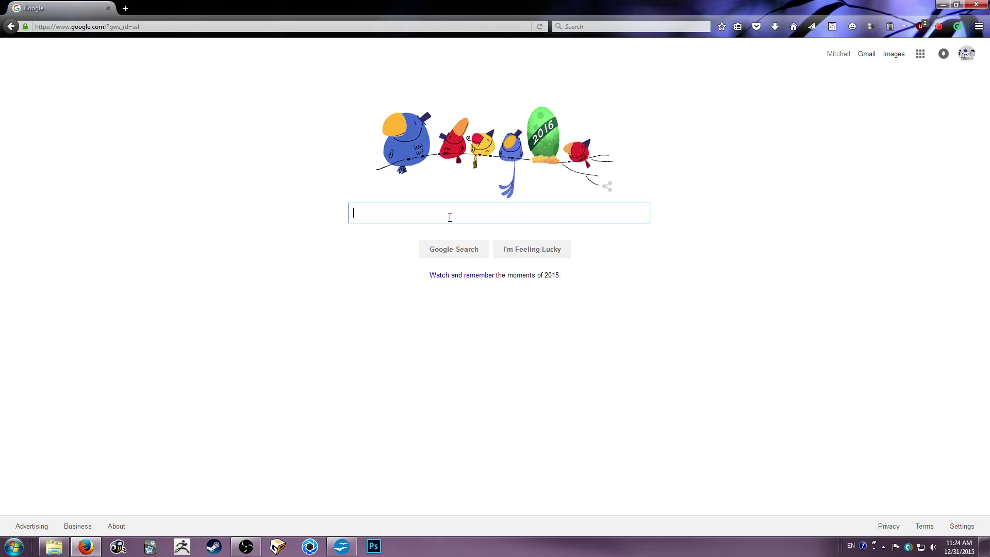
Search the web for "Touchkey", open the TouchKey page on kannagi.net and look over its description.
text(Touchkey)
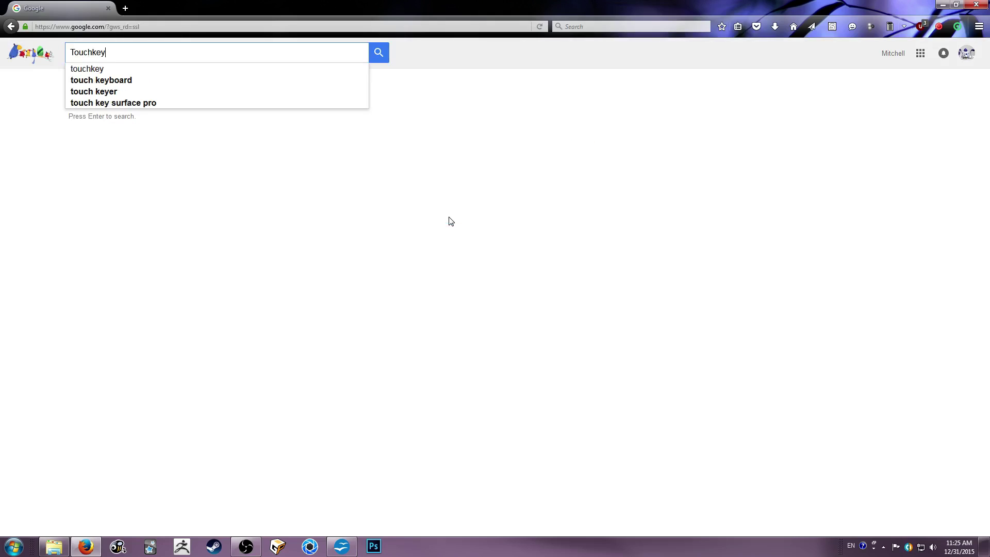
key(Return)
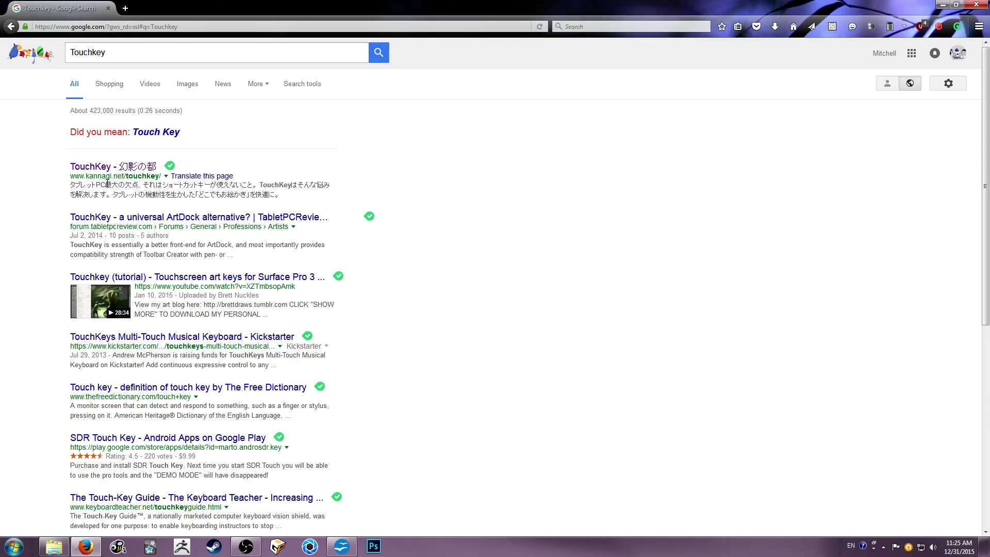
click(105, 168)
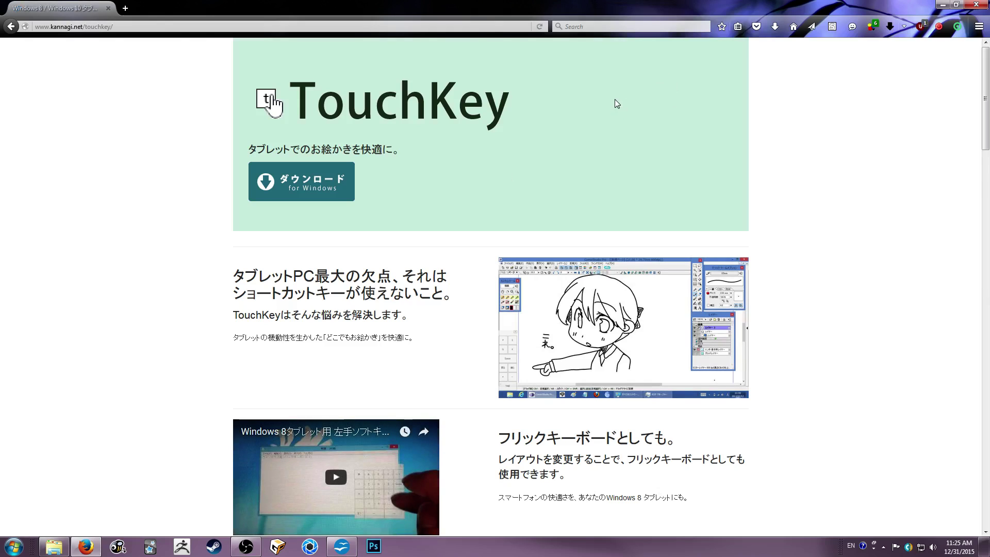
scroll(482, 221, down, 5)
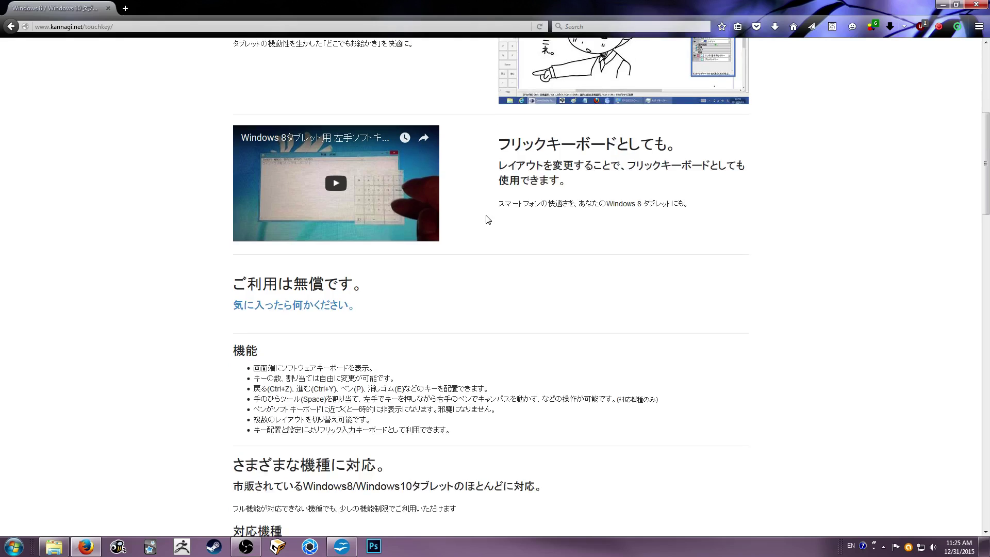
scroll(584, 299, up, 5)
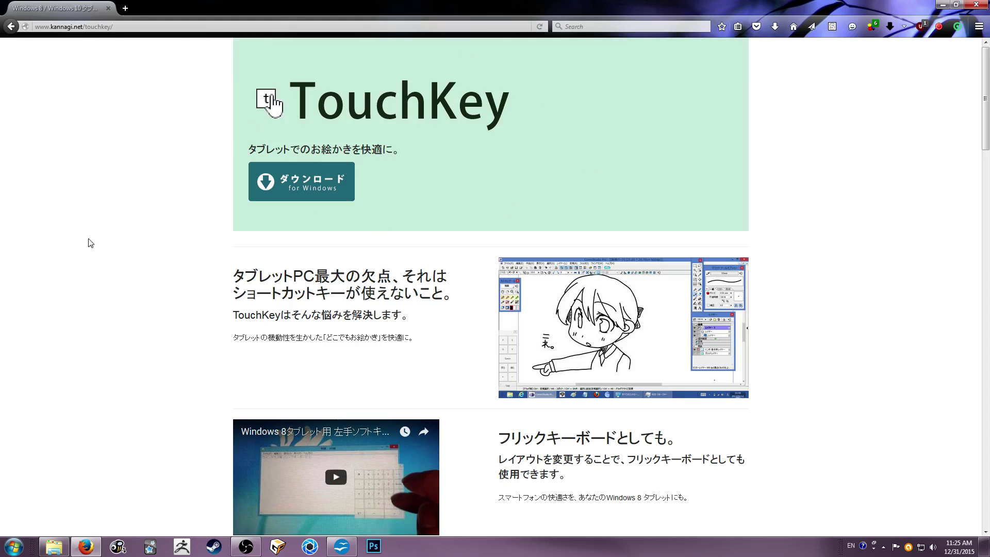
Download touchkey2_10_0_0.zip for Windows, save the file and minimize the browser to show the desktop.
click(329, 189)
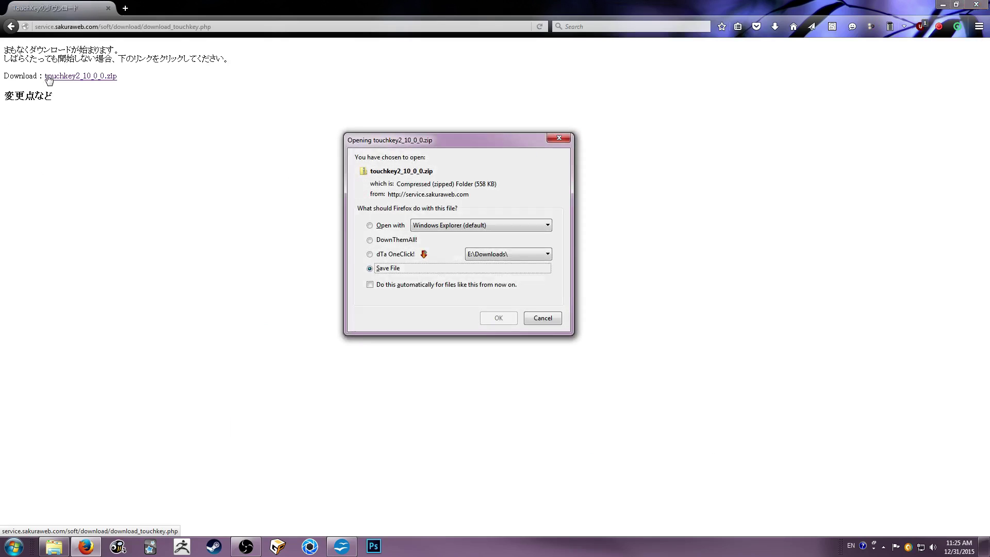
drag(492, 135, 444, 111)
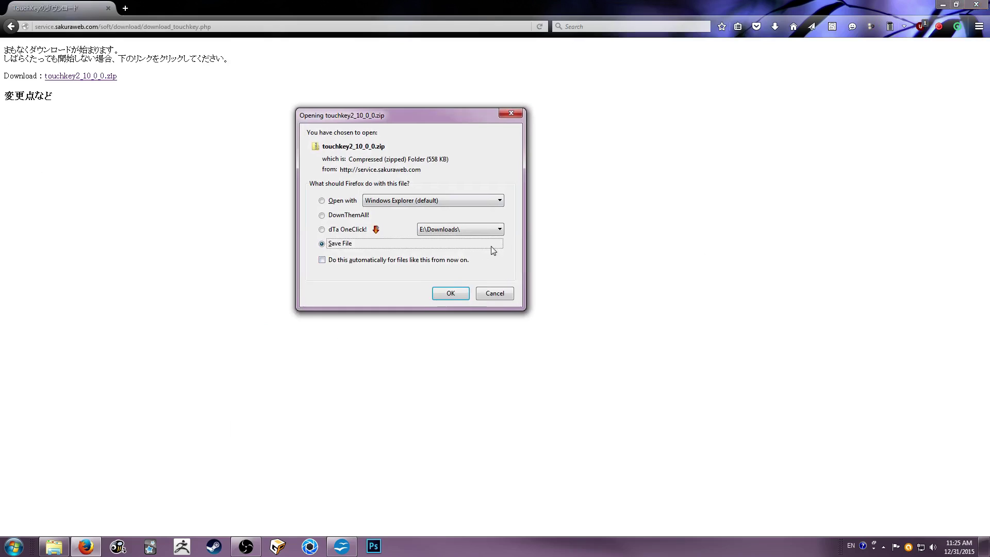
click(447, 292)
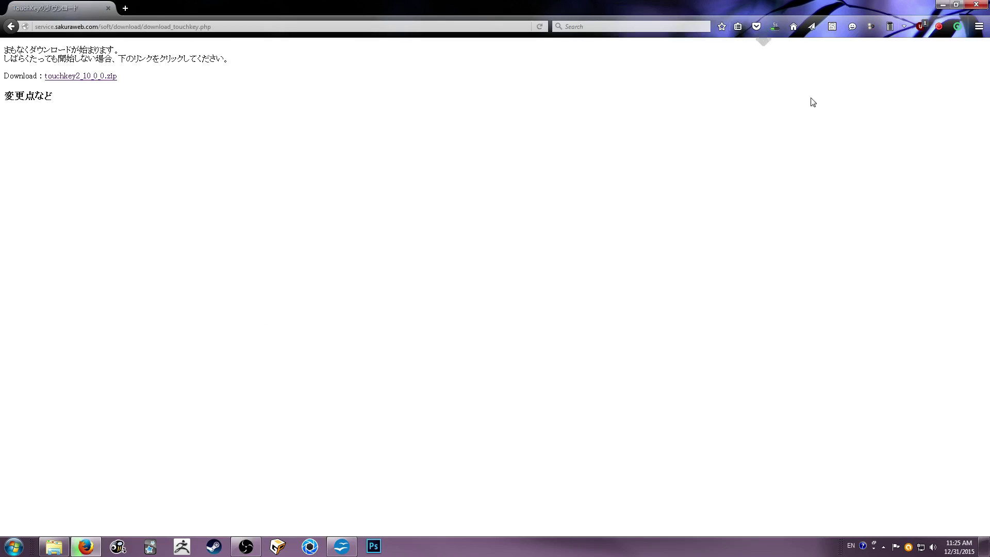
click(941, 6)
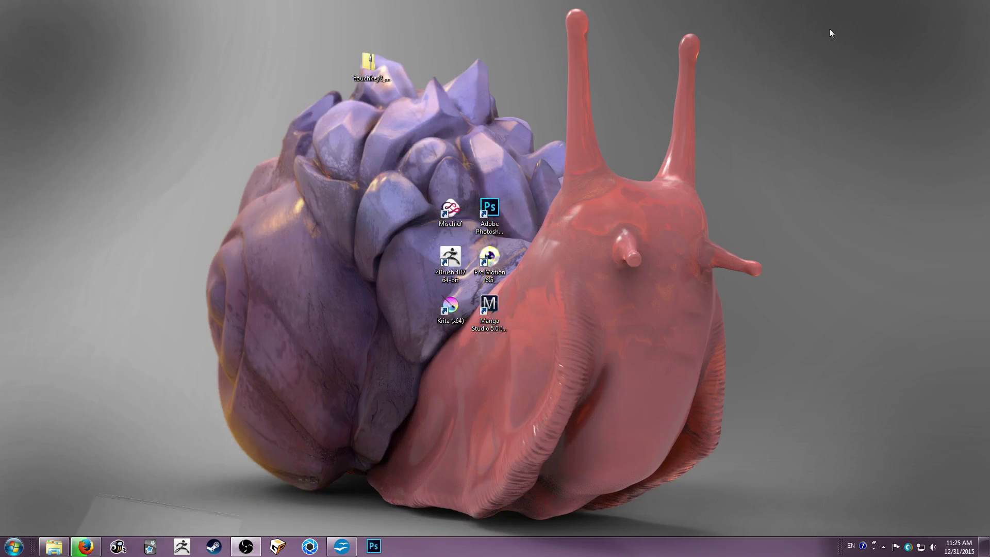
drag(664, 104, 376, 158)
drag(673, 141, 705, 155)
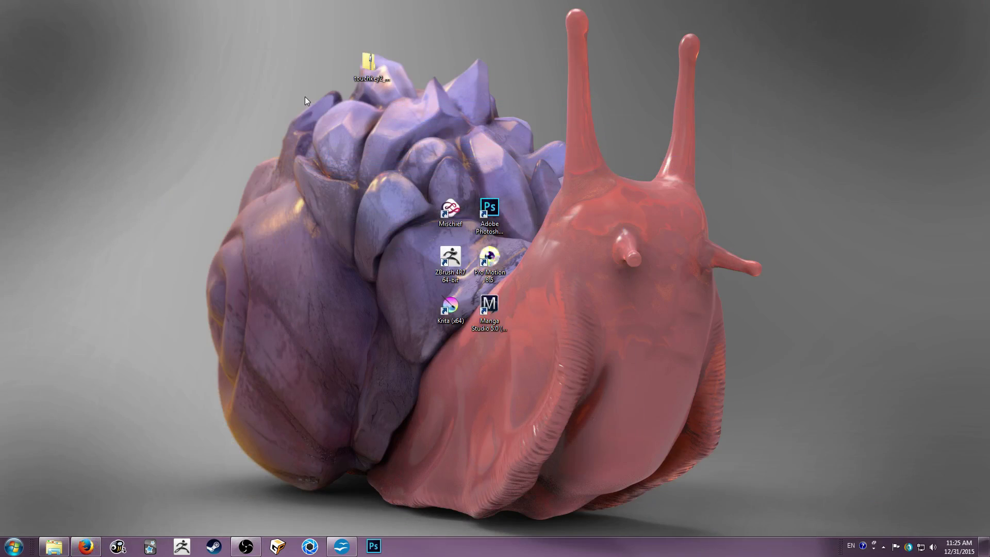
drag(459, 19, 288, 154)
Extract all files from the touchkey2_10_0_0.zip archive on the desktop and reposition the extracted folder's window.
drag(354, 77, 331, 115)
right_click(331, 114)
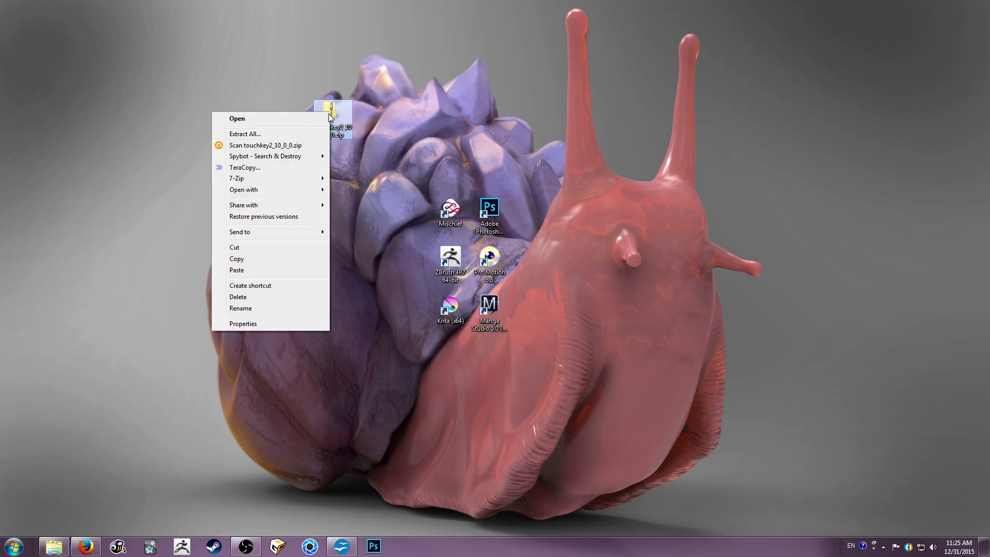
click(279, 134)
click(590, 368)
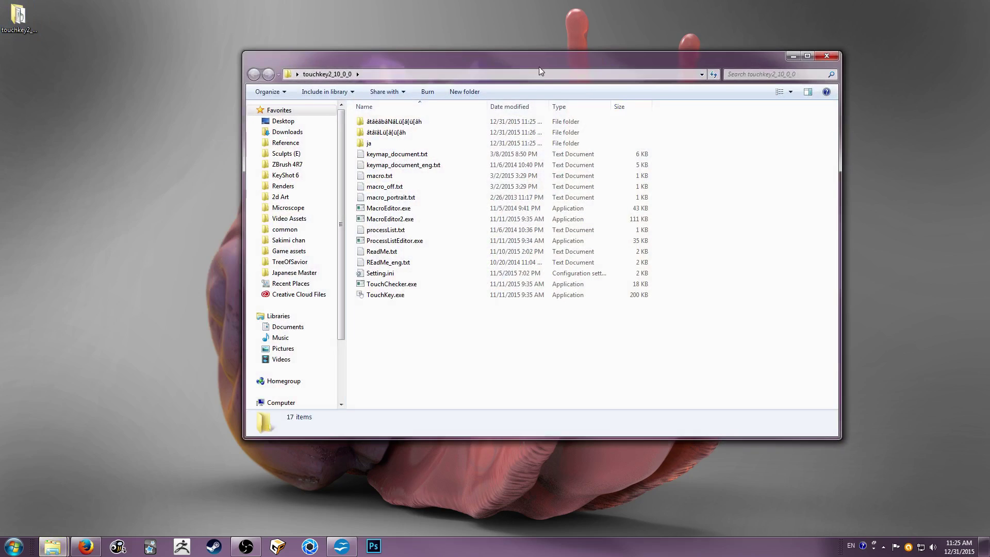
drag(539, 67, 507, 52)
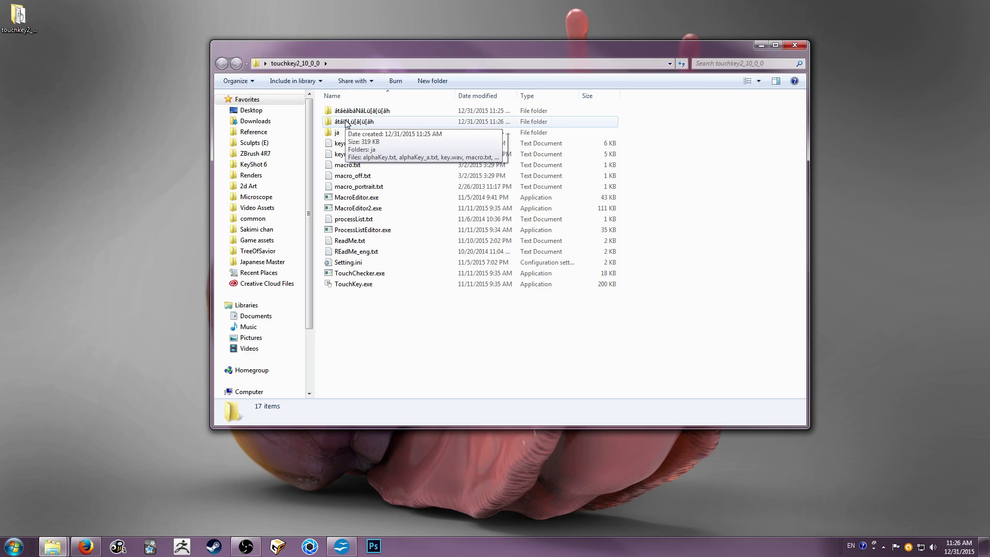
Launch TouchKey.exe from the extracted folder and choose the Surface Pro 3 / Surface 3 profile.
double_click(380, 287)
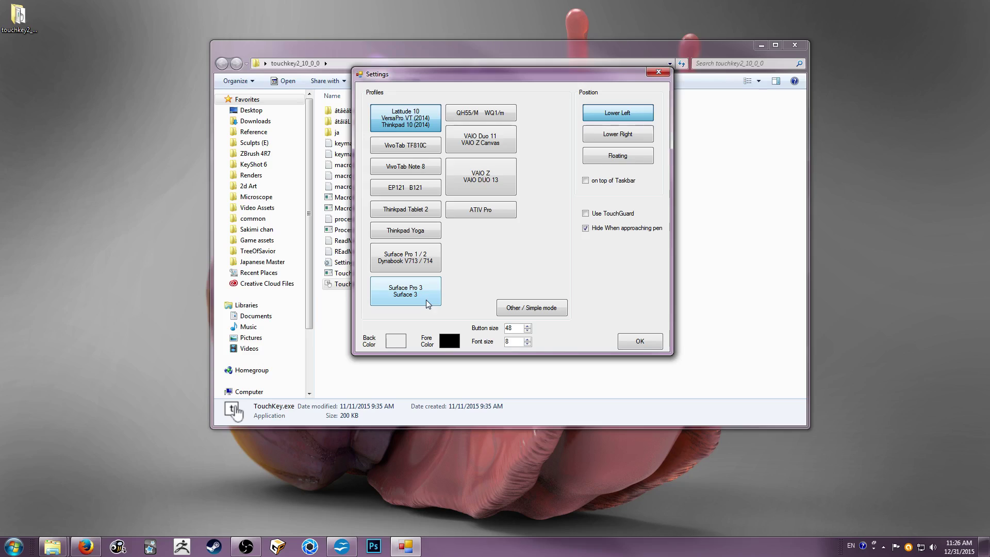
click(427, 304)
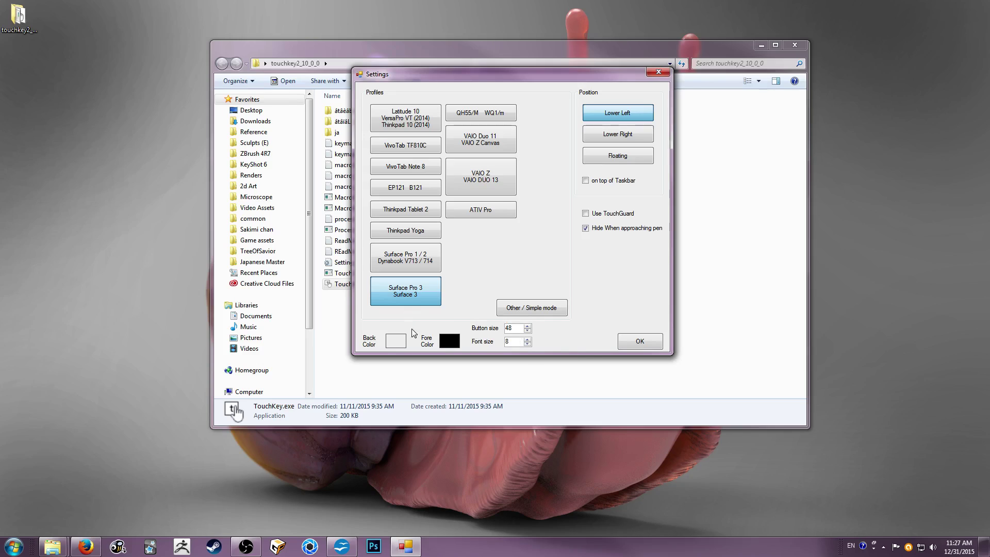
Set the keypad's back color to black and its fore color to light gray in the TouchKey settings.
click(400, 345)
click(447, 209)
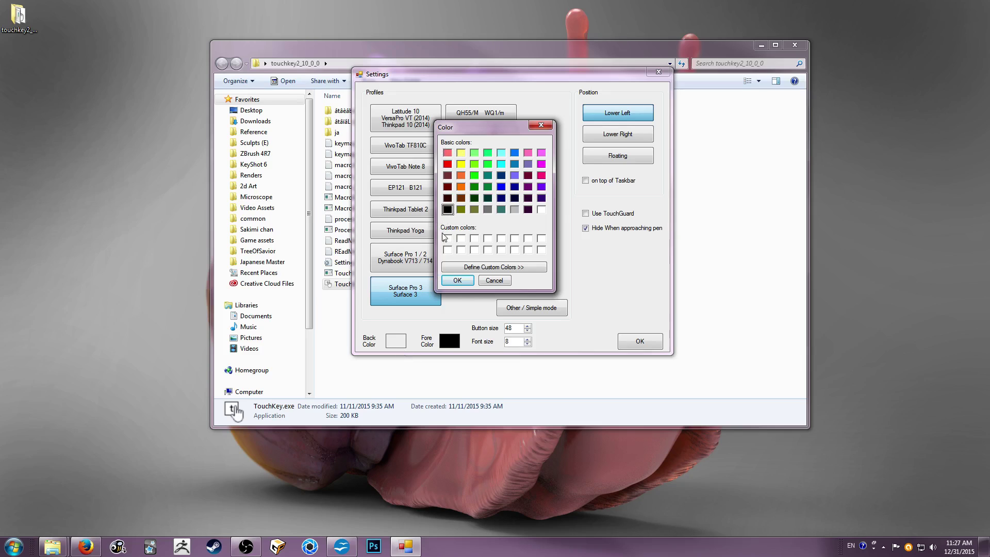
click(455, 280)
click(396, 341)
click(514, 209)
click(457, 280)
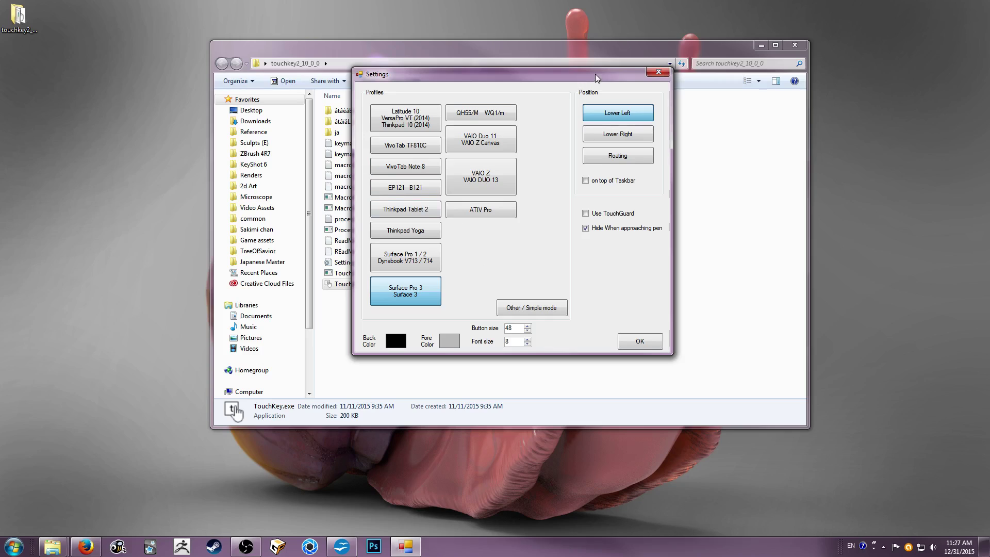
Set the keypad position to Floating, turn on the on top of Taskbar option and apply the settings.
drag(597, 78, 578, 83)
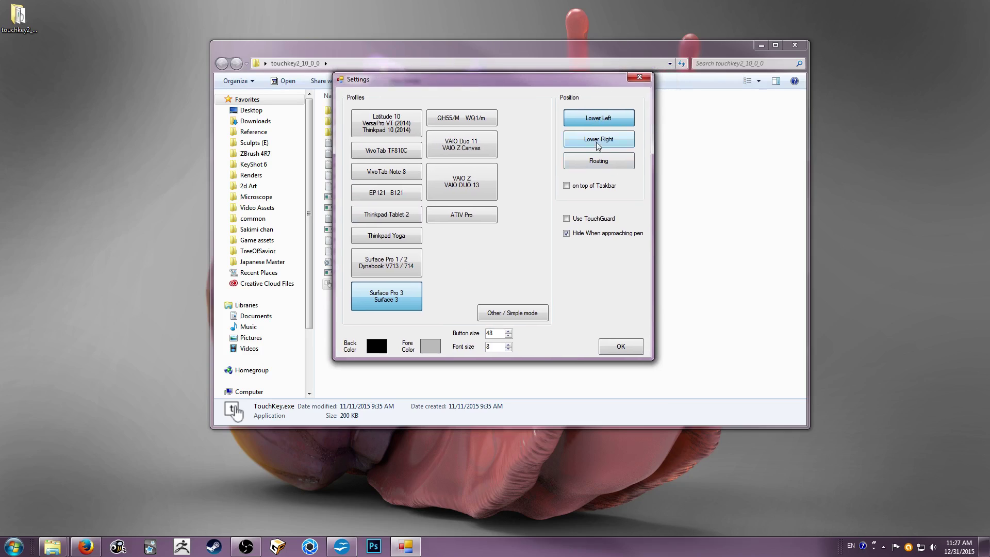
click(628, 161)
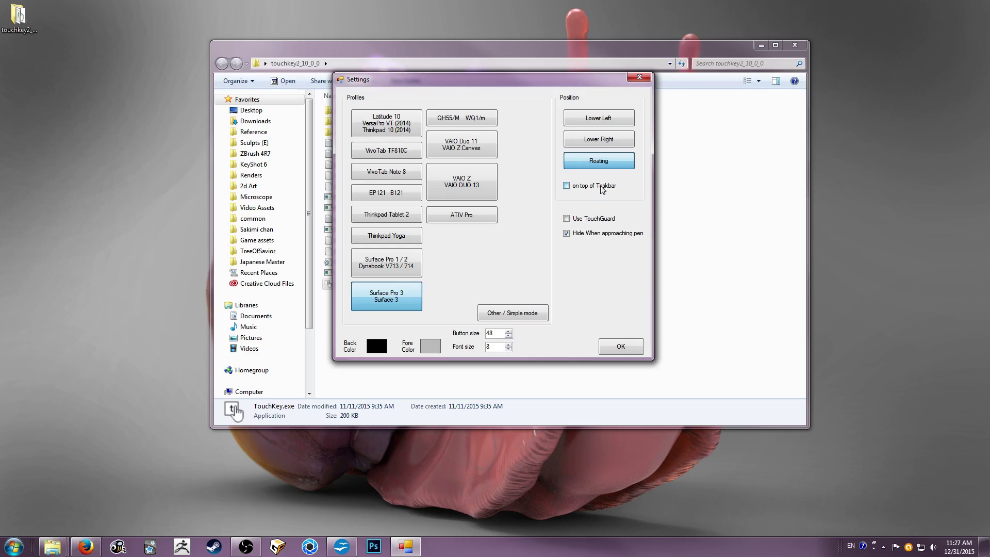
click(602, 188)
click(637, 353)
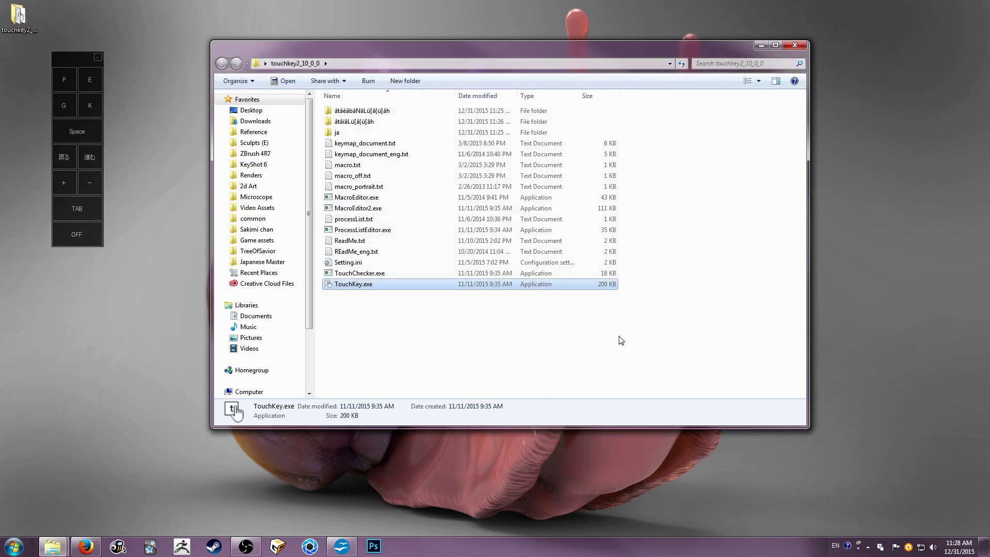
Move the floating keypad closer to the folder window and quit the running TouchKey program.
drag(98, 75, 156, 106)
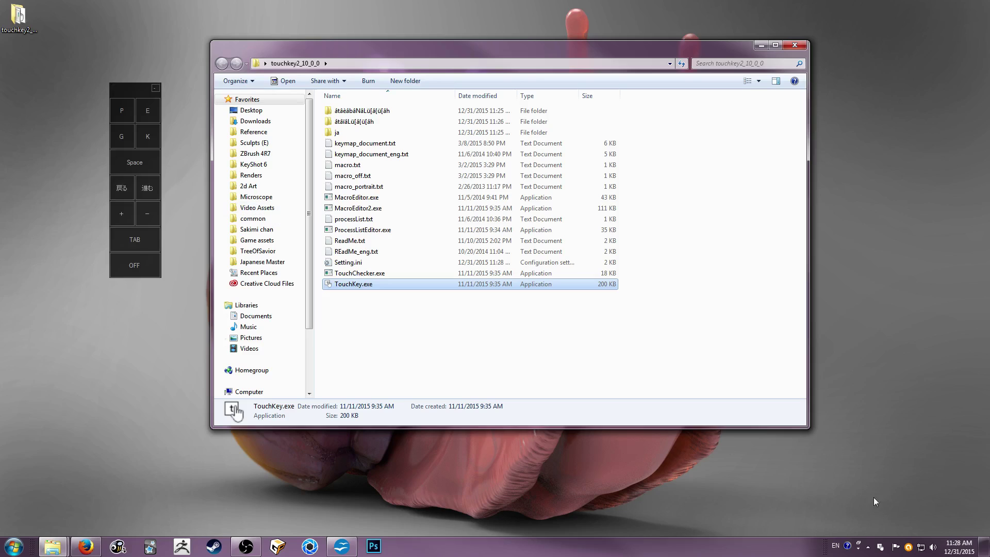
right_click(883, 547)
click(880, 537)
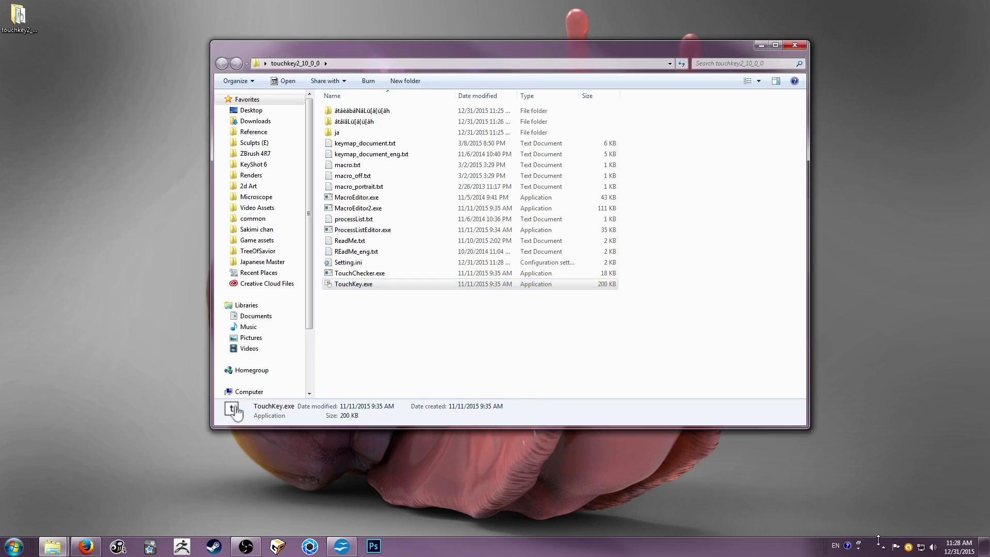
click(473, 339)
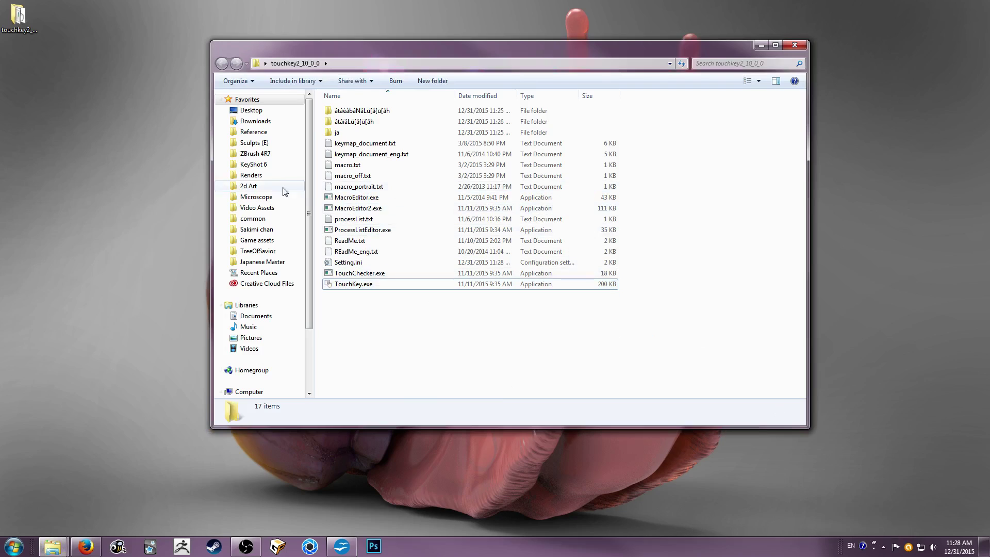
Launch MacroEditor2.exe from the extracted TouchKey folder and move its window to an open area of the desktop.
click(376, 209)
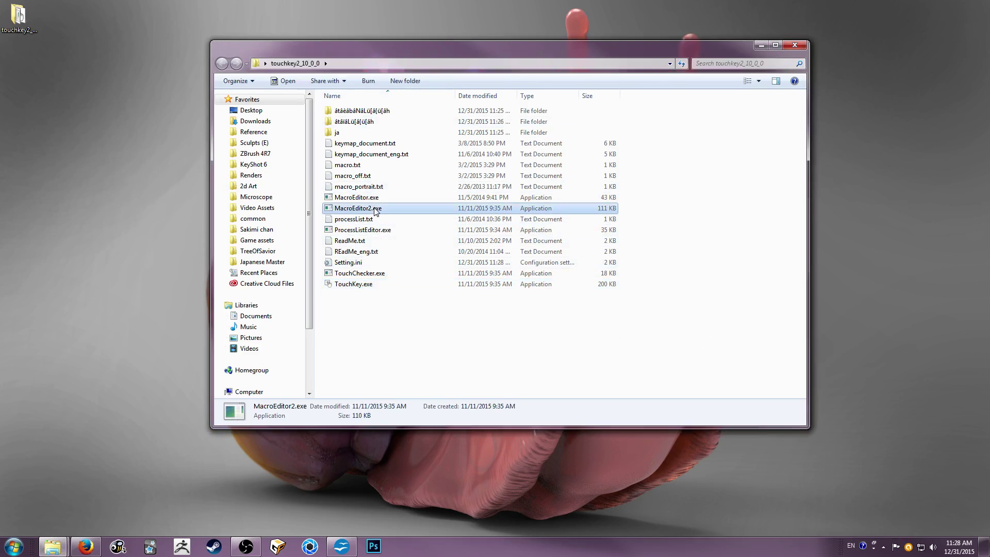
click(383, 196)
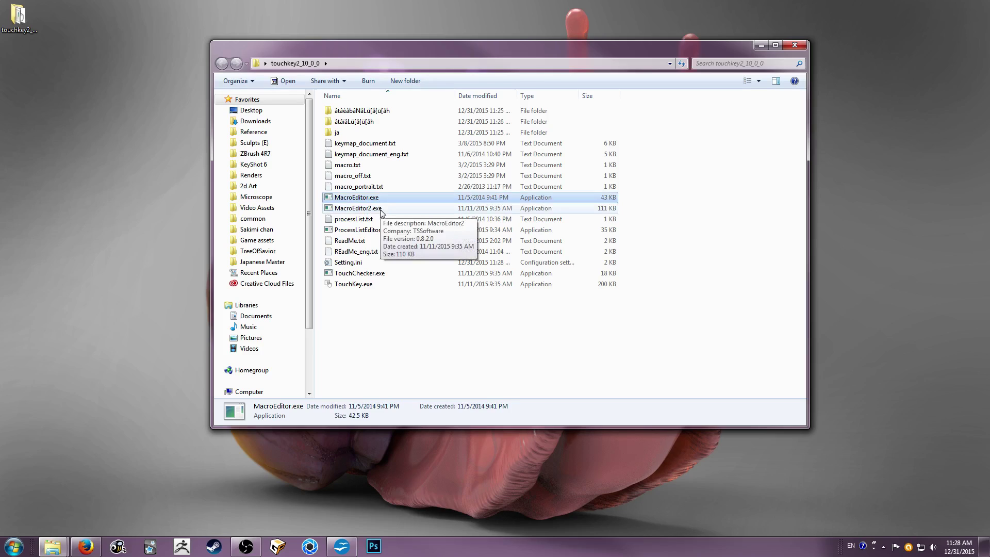
double_click(381, 209)
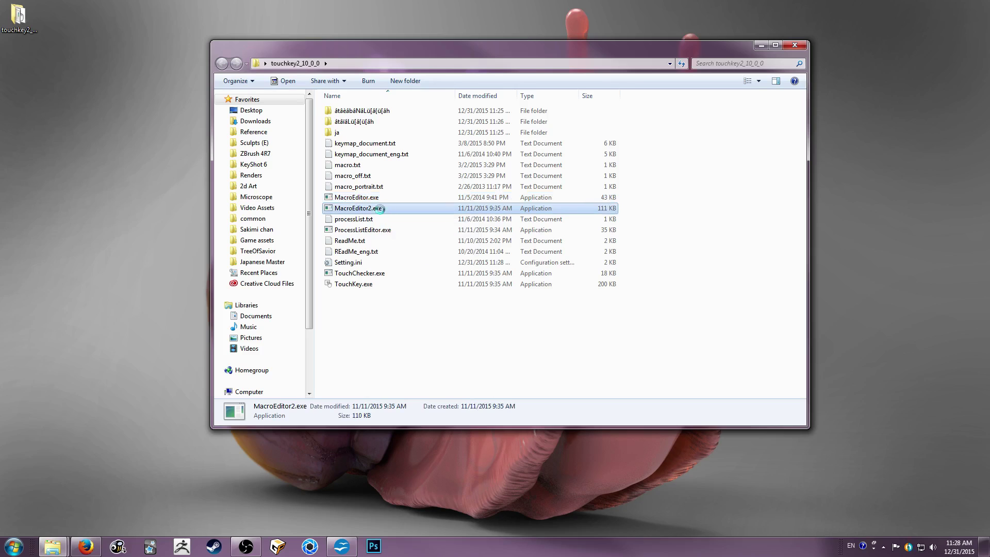
drag(292, 102, 456, 84)
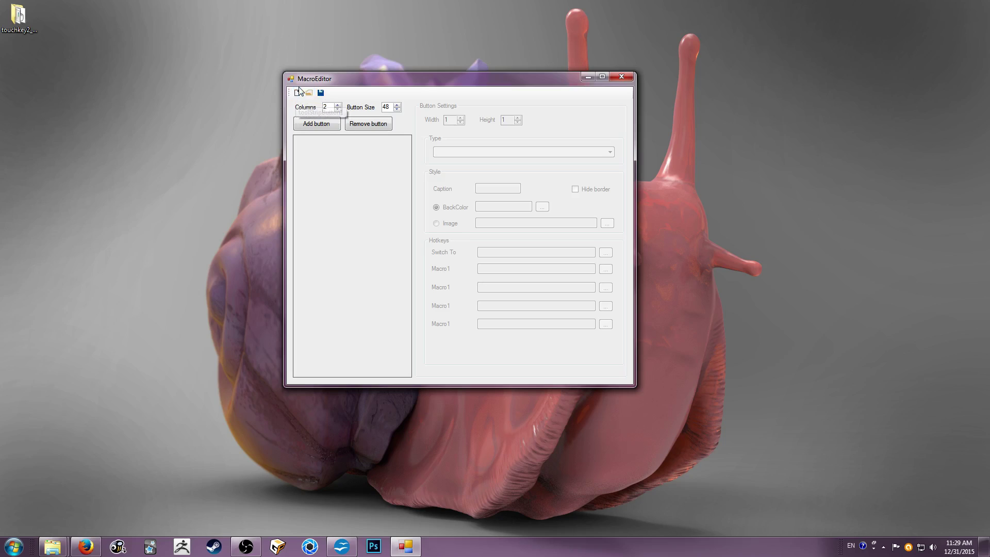
Add ten new buttons to the two-column keypad layout.
click(312, 125)
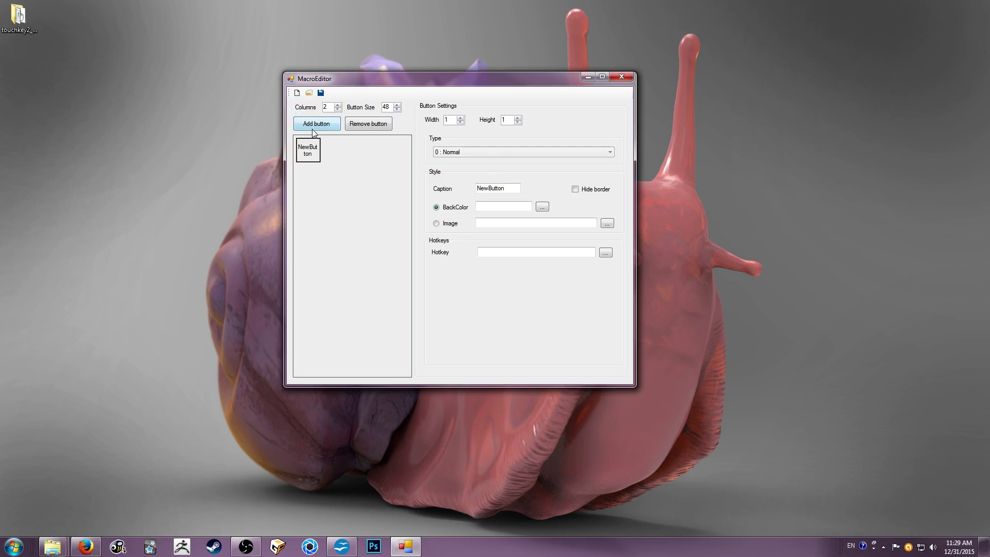
click(312, 125)
click(313, 127)
click(313, 128)
click(313, 129)
click(313, 130)
click(313, 130)
click(313, 130)
click(312, 129)
click(313, 130)
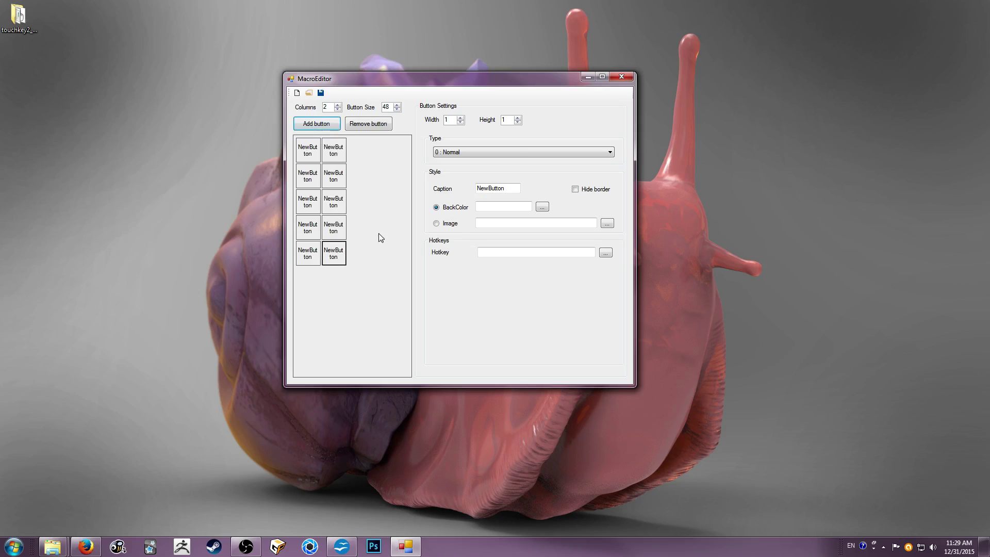
Try larger width and height values on the last added button and return both to 1.
click(460, 118)
click(460, 117)
click(461, 123)
click(460, 123)
click(518, 123)
click(517, 118)
click(518, 118)
click(517, 122)
click(518, 123)
Select the first button, try Ctrl + C and Shift + Ctrl + C as its hotkey, and assign Alt.
click(316, 161)
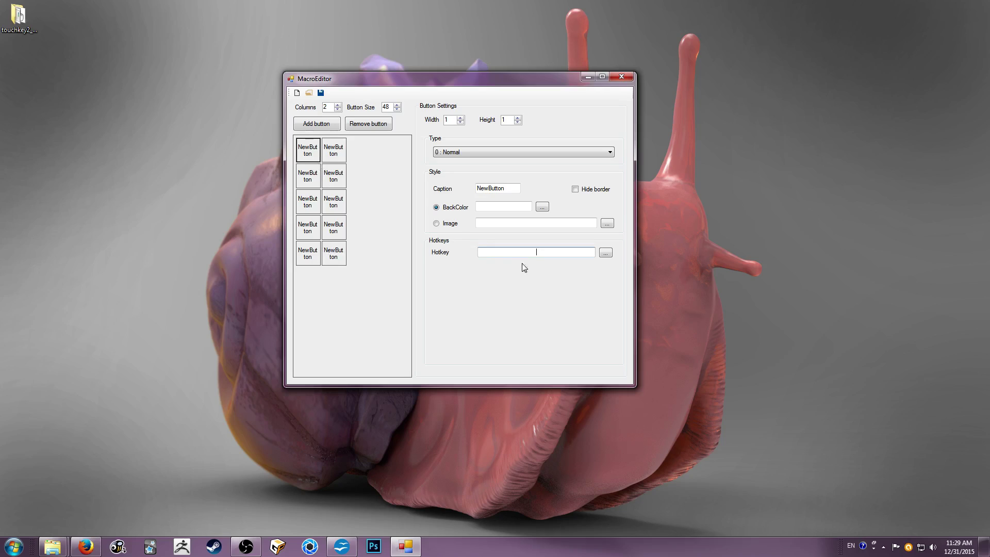
key(ctrl+c)
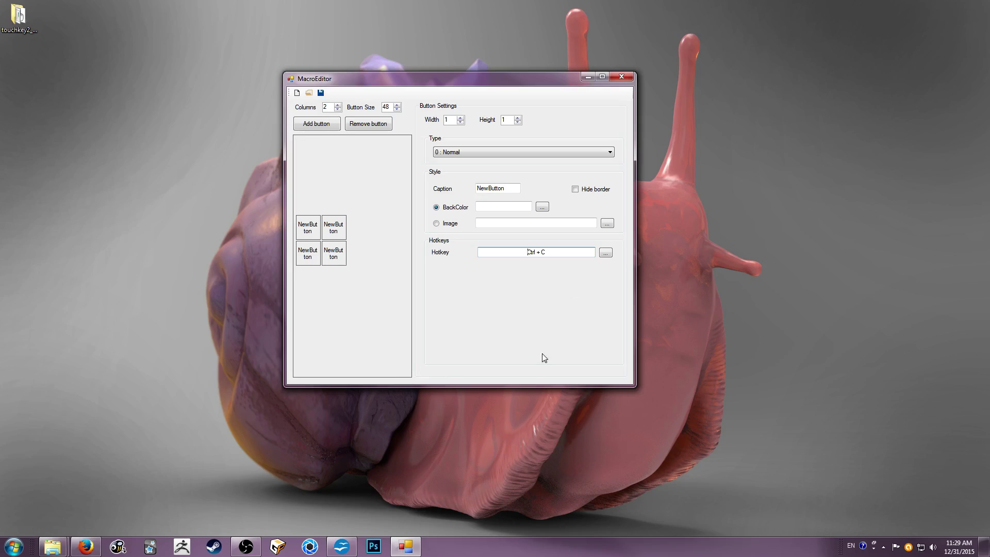
key(shift+ctrl+c)
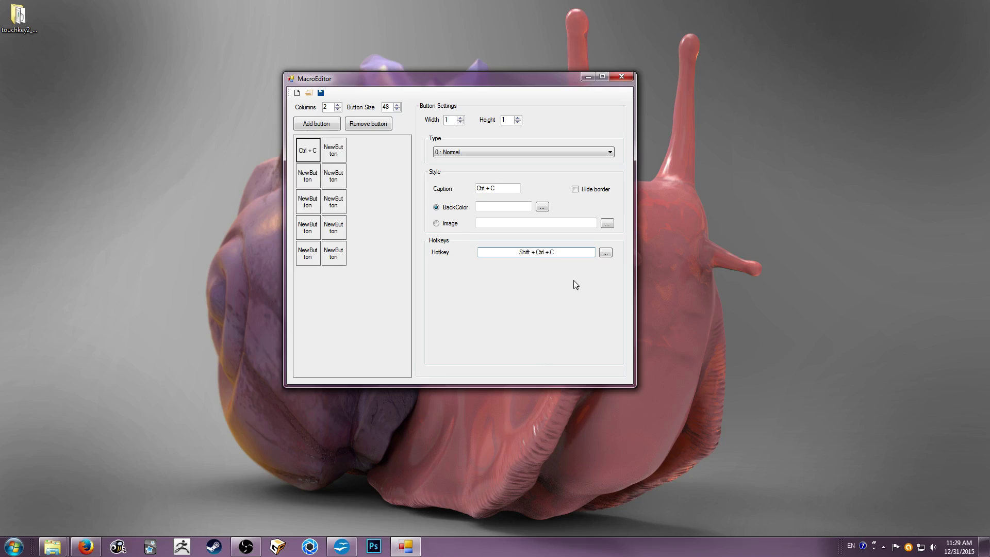
key(alt)
Examine the key categories available for the first button's hotkey and view the Macro Editor option.
click(593, 256)
click(605, 253)
mouse_move(651, 263)
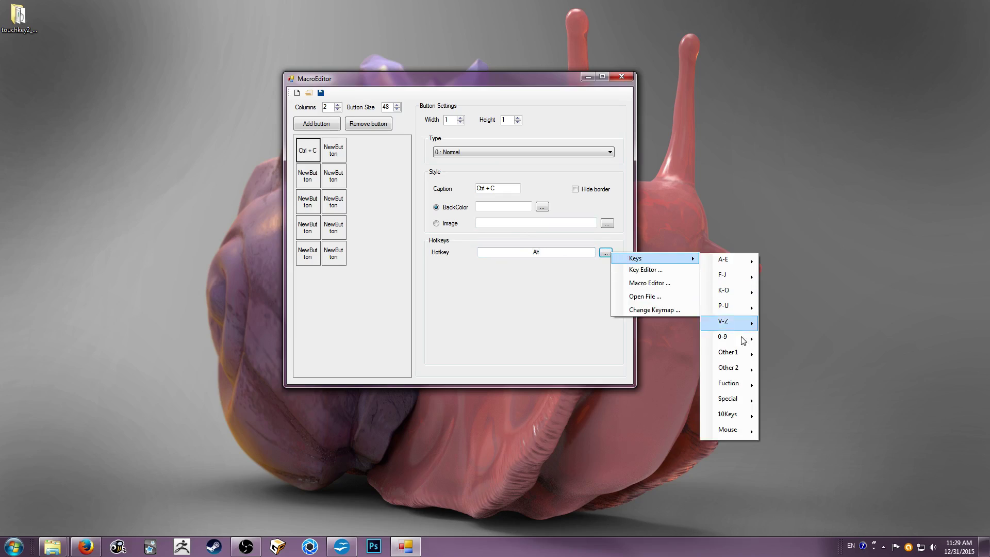
click(671, 283)
drag(498, 81, 616, 76)
Build the Alt + Z combination in the Key Editor and assign it as the first button's hotkey.
click(724, 249)
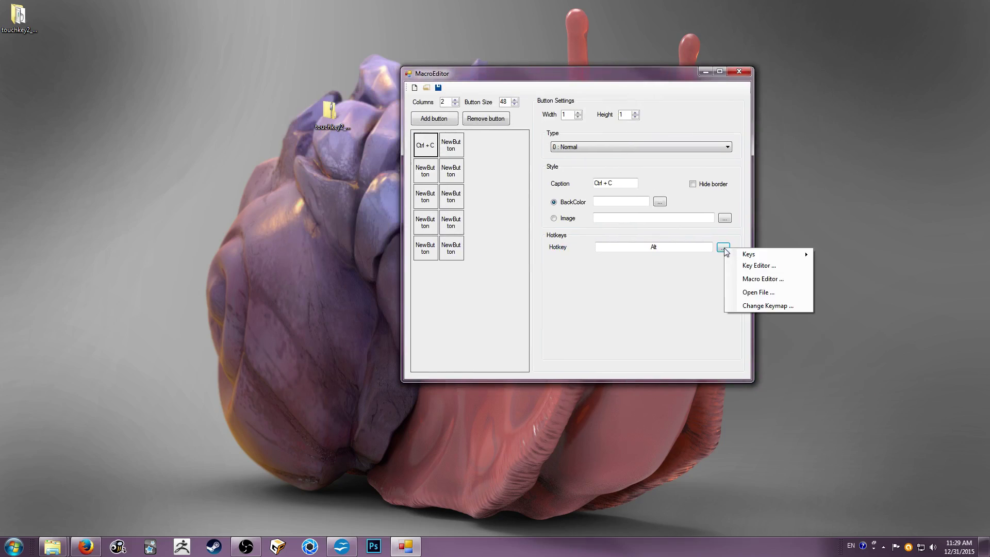
click(768, 266)
drag(196, 109, 358, 95)
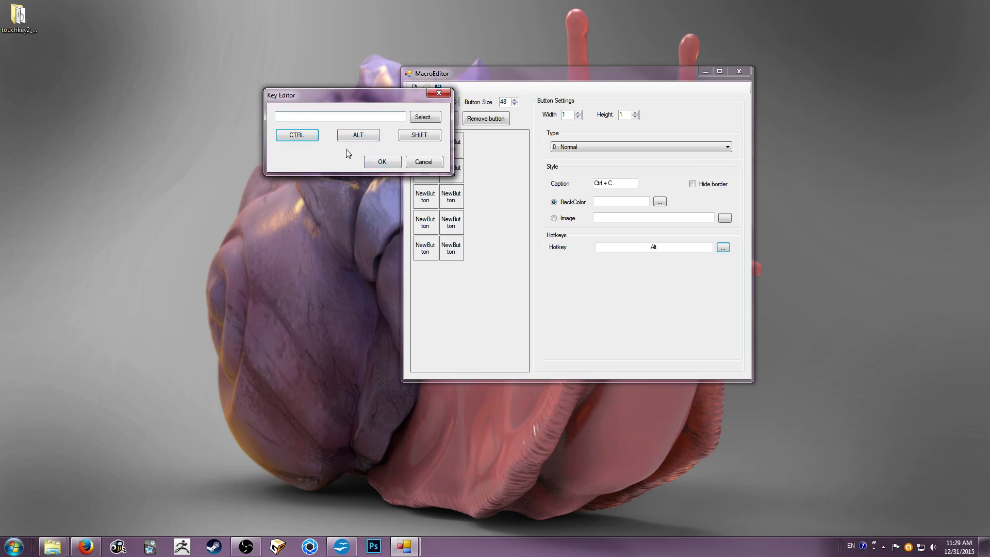
click(356, 135)
click(419, 135)
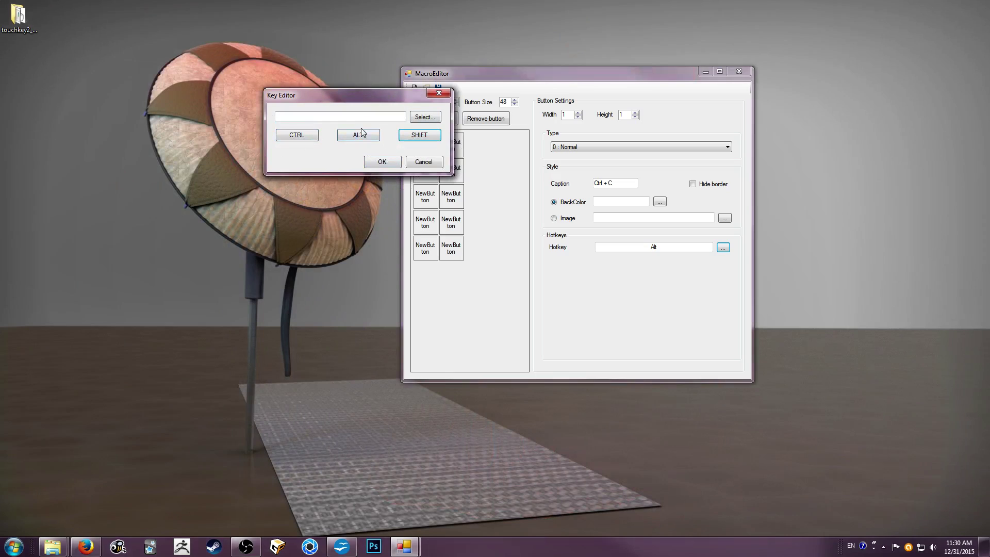
click(364, 136)
click(388, 122)
key(z)
click(382, 161)
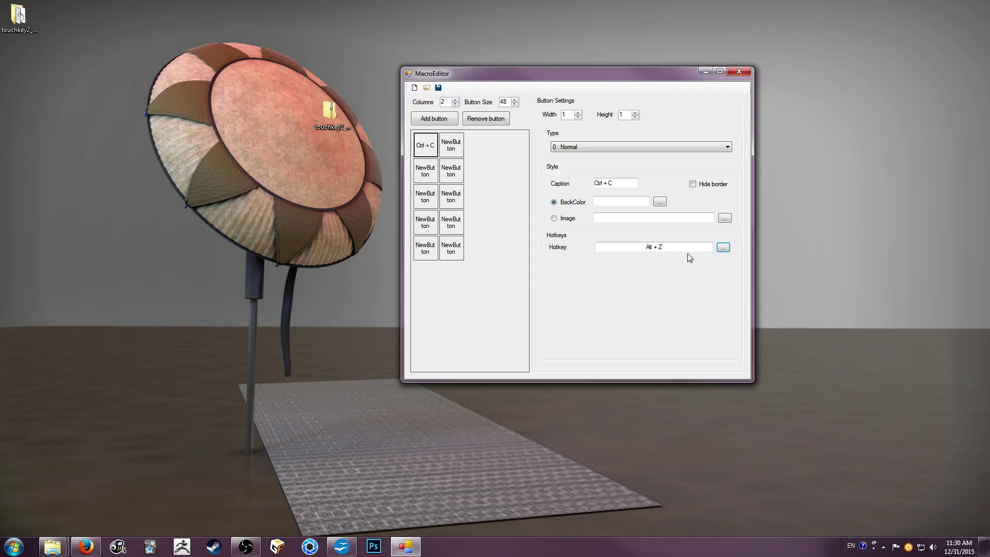
Try Q and E as single-key hotkeys for the first button.
click(662, 247)
key(q)
key(e)
Assign W as the hotkey of the second button in the first row and check its caption.
click(461, 158)
click(636, 248)
key(w)
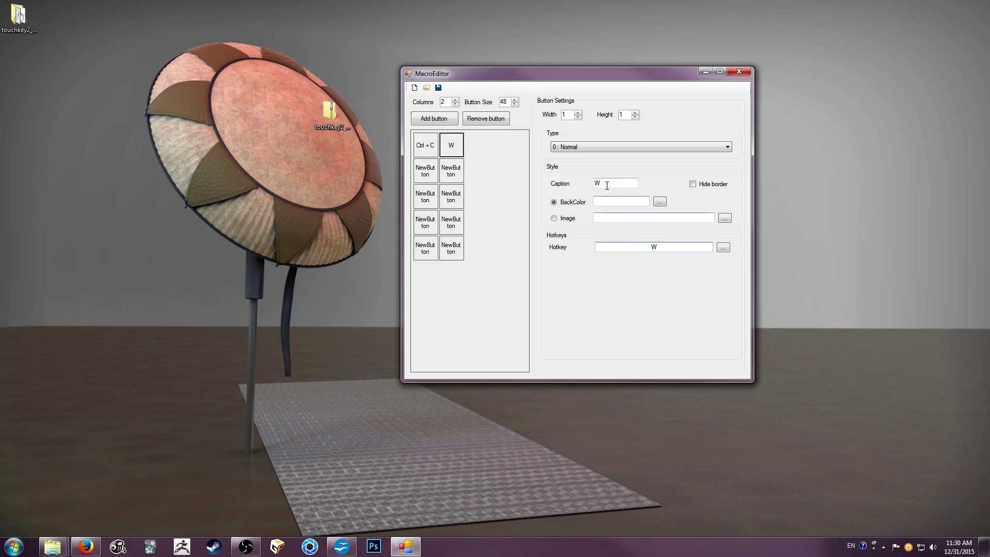
click(611, 183)
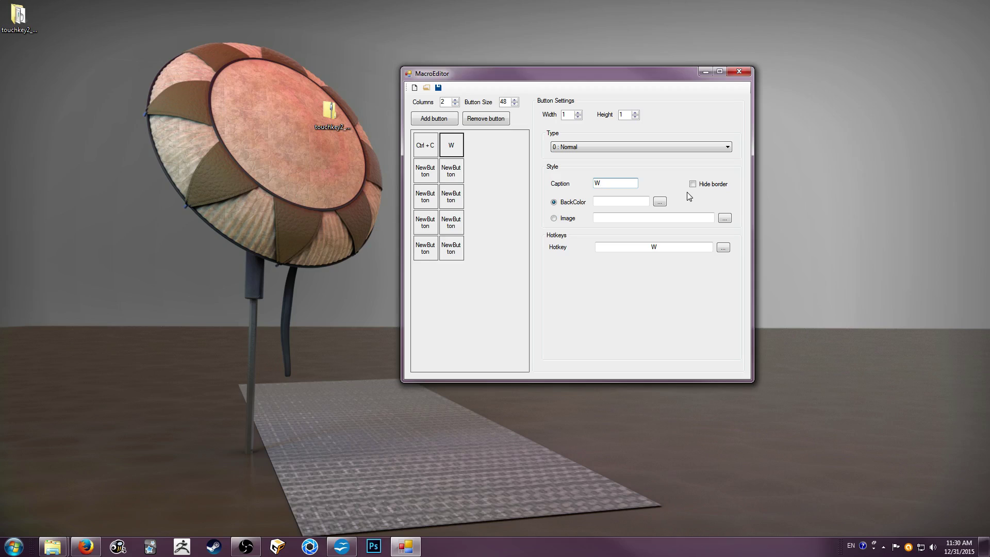
Select the first button in the third row, try a width of 2, and set its height to 2.
click(435, 199)
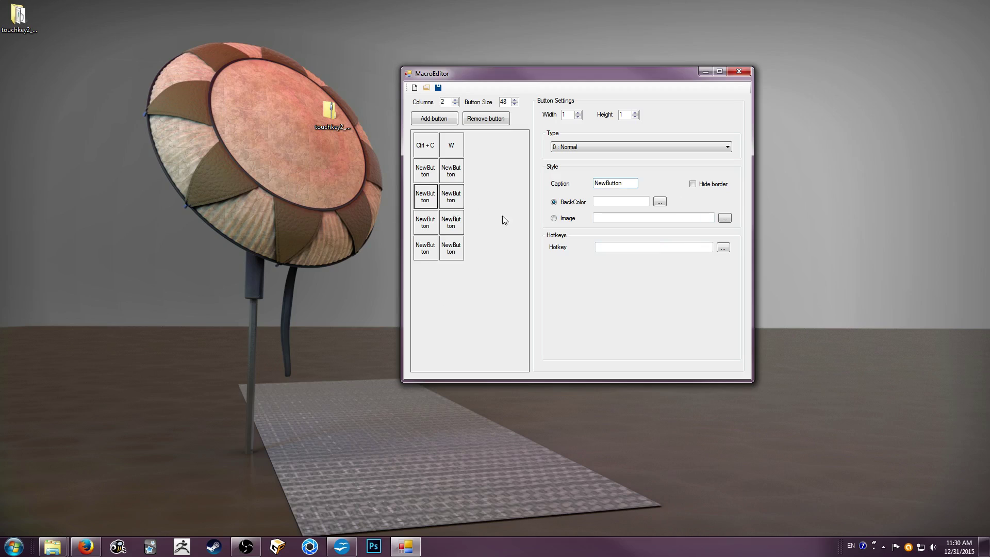
click(578, 112)
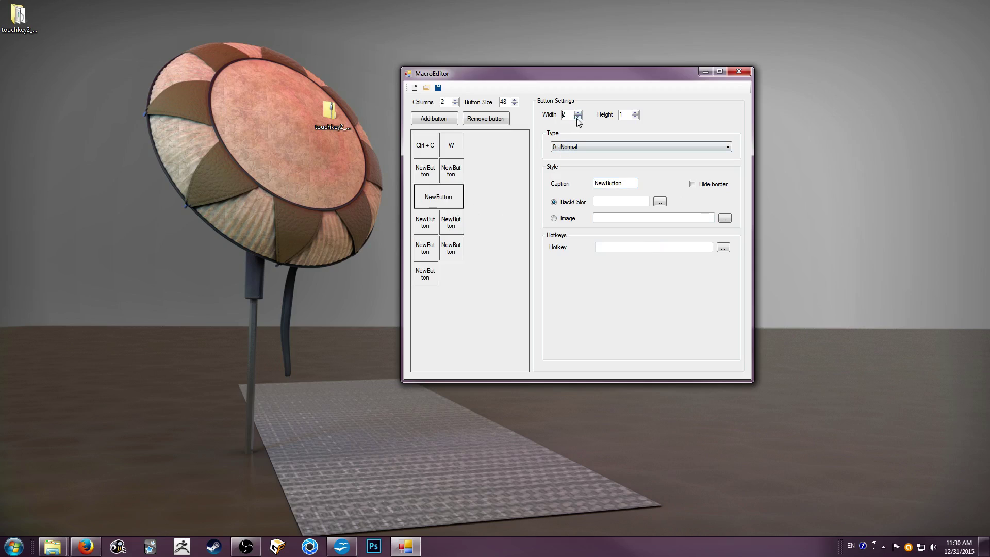
click(578, 117)
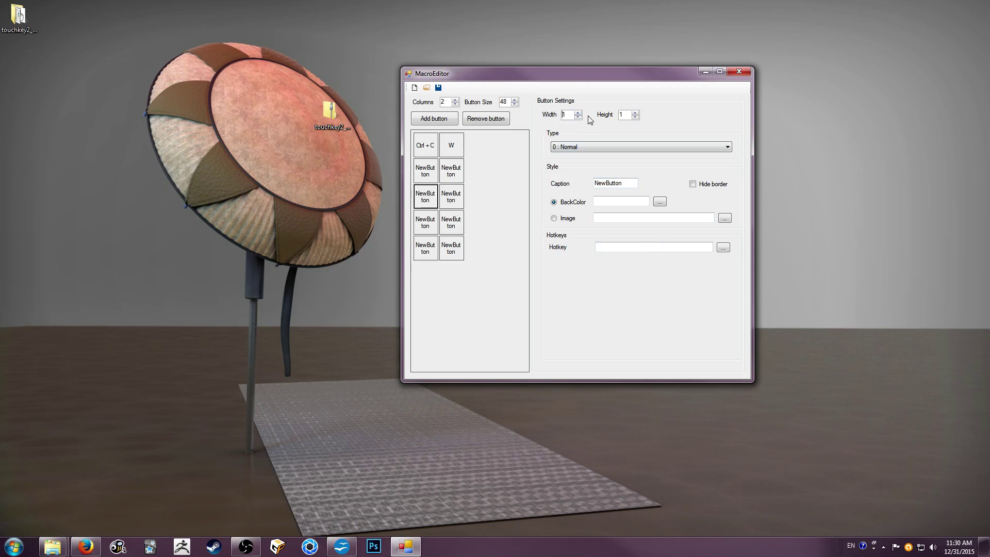
click(635, 113)
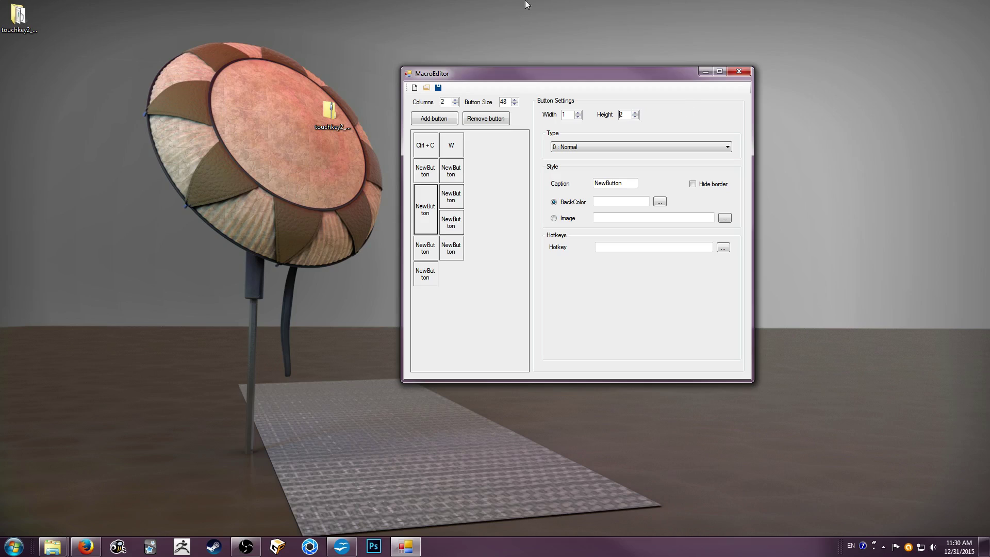
Set the tall third-row button's type to 7 : Toggle and try capturing Alt directly as its hotkey.
click(651, 147)
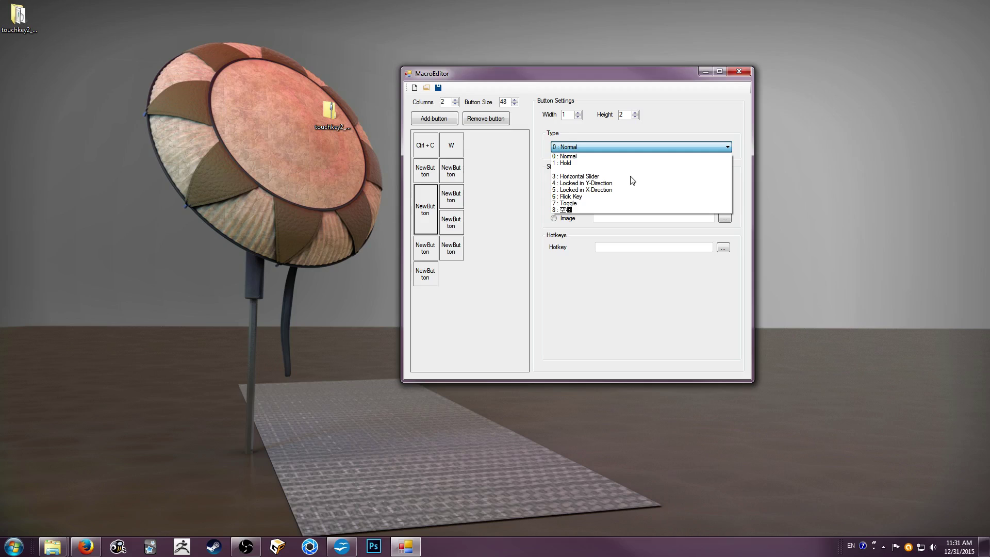
click(656, 203)
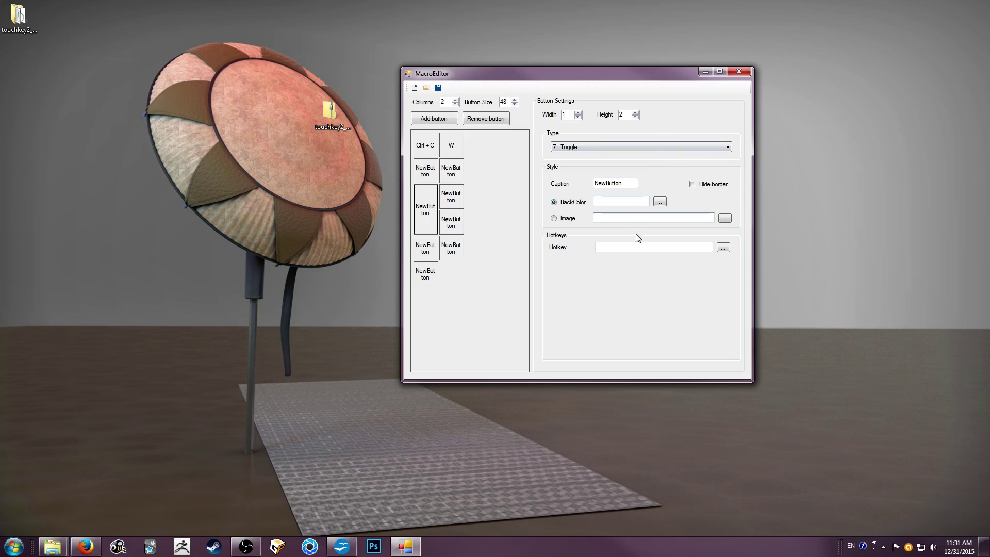
click(639, 247)
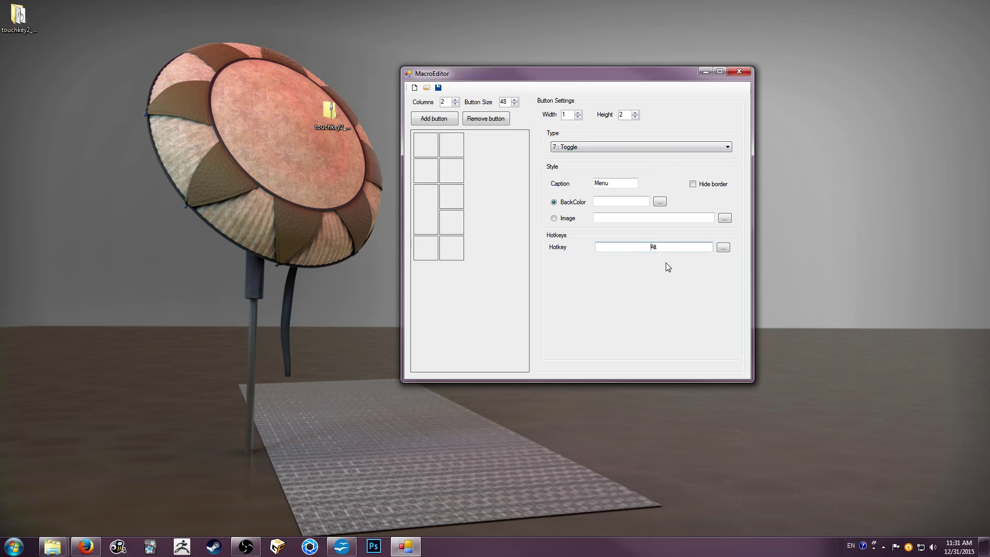
key(Menu)
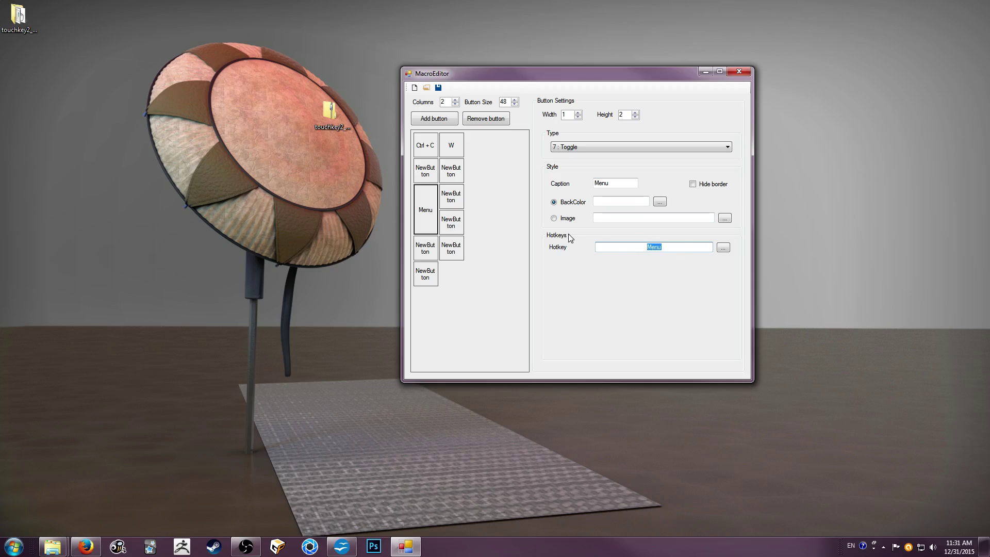
key(shift)
Caption the third-row toggle button "alt" and set its height to 1.
click(625, 183)
key(BackSpace)
key(BackSpace)
key(BackSpace)
text(a)
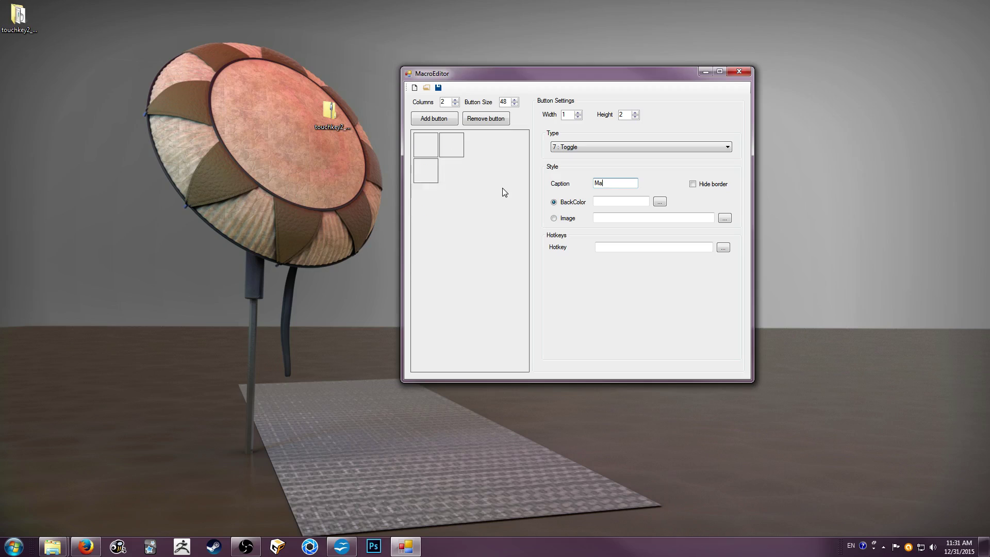
key(BackSpace)
key(BackSpace)
text(alt)
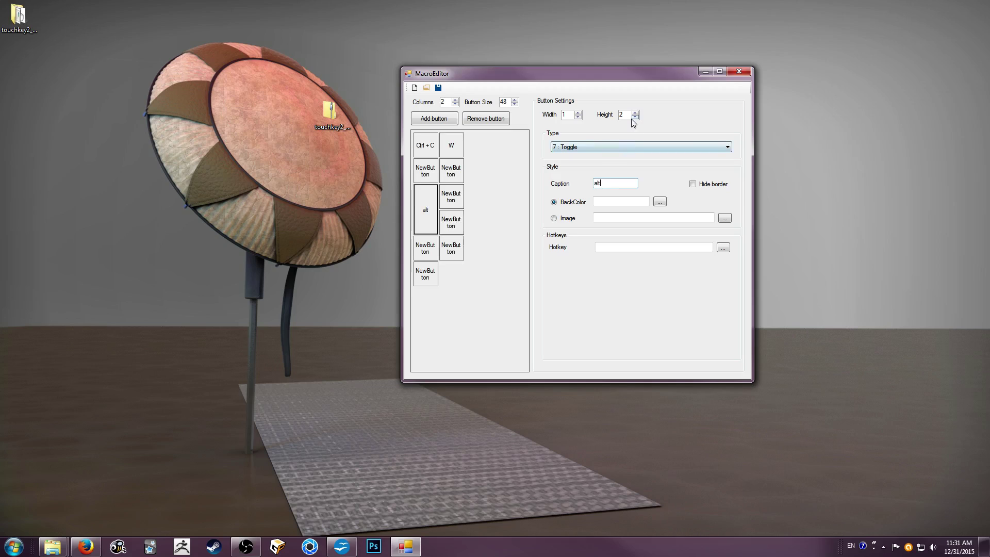
click(635, 117)
Assign the Alt modifier as the alt button's hotkey using the Key Editor.
click(727, 248)
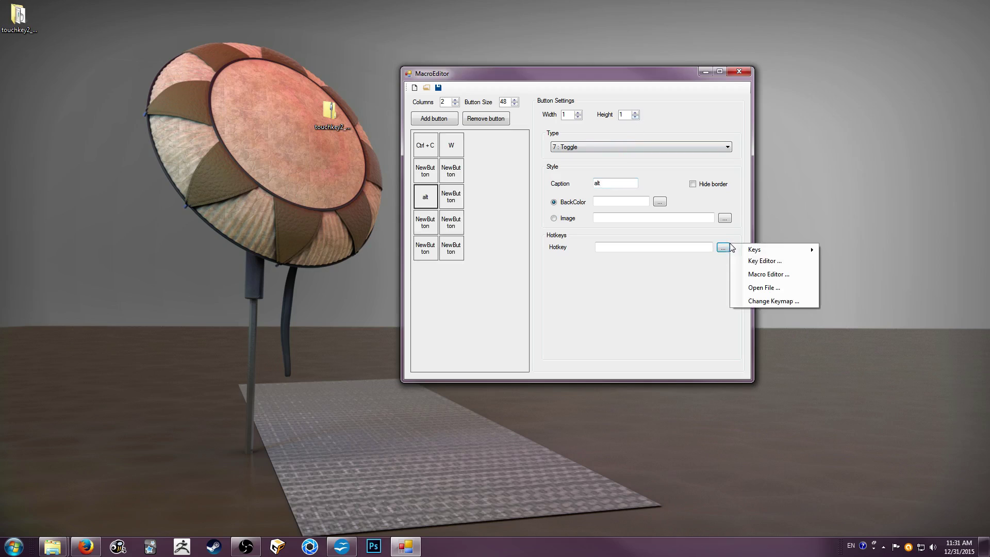
click(763, 261)
click(217, 161)
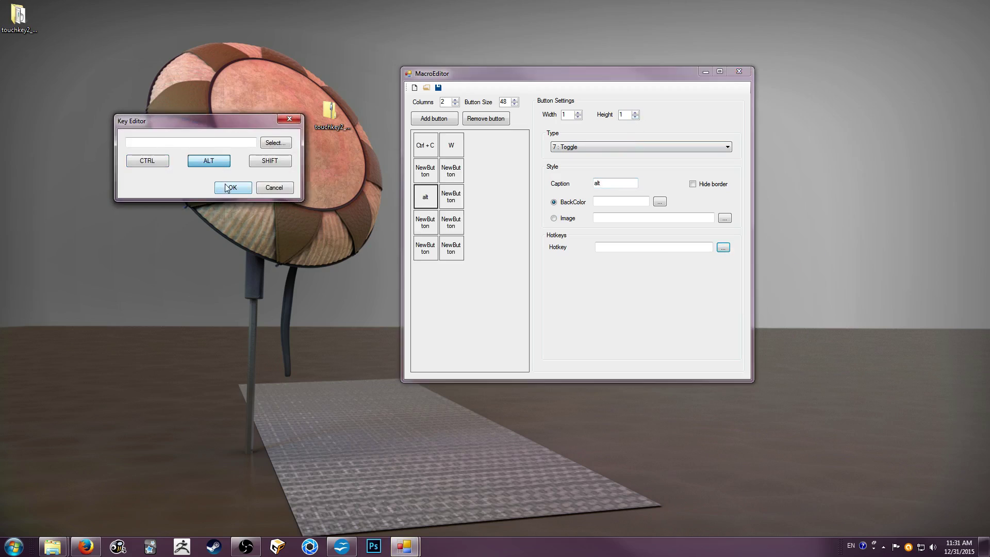
click(230, 187)
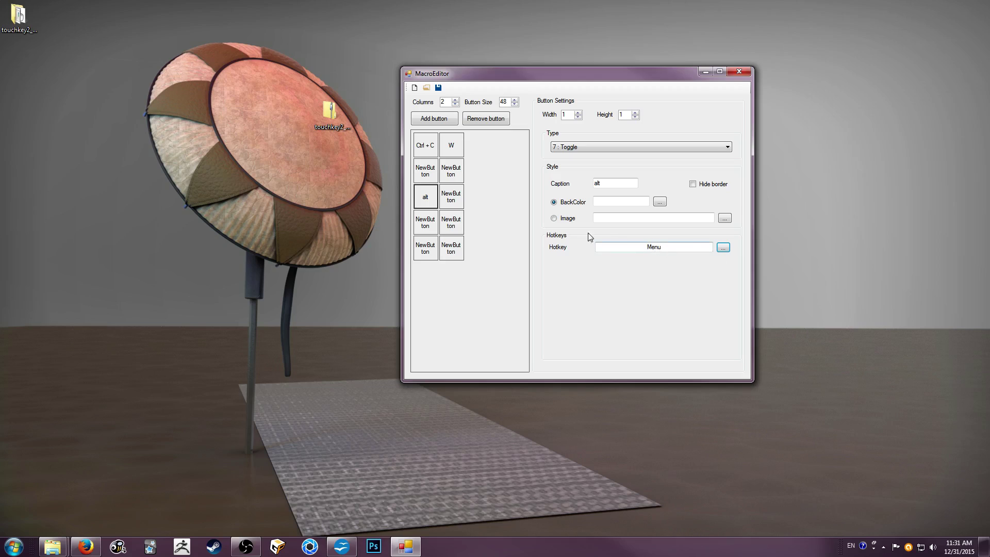
Caption the button beside alt "shift", assign Shift as its hotkey, and set its type to Toggle.
click(446, 197)
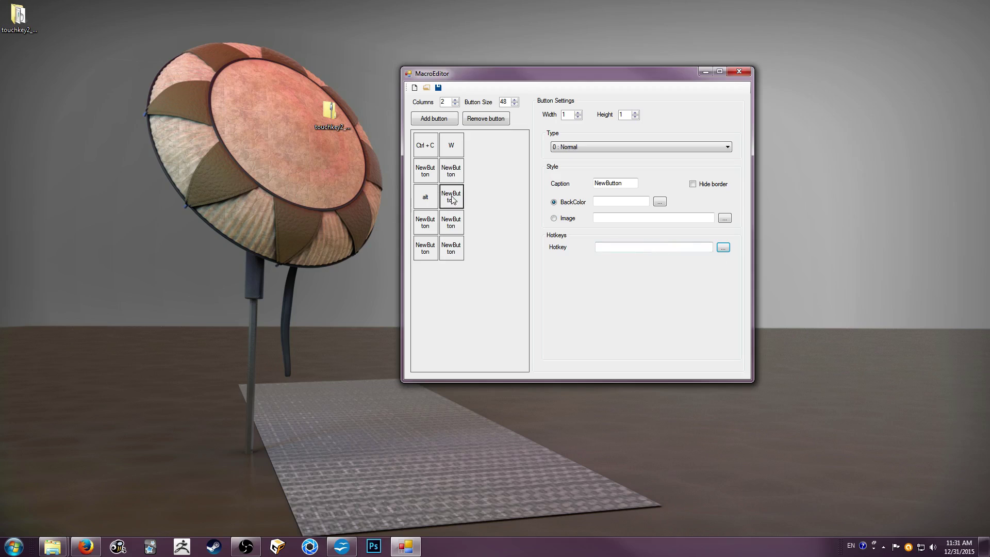
double_click(622, 182)
text(shift)
click(598, 249)
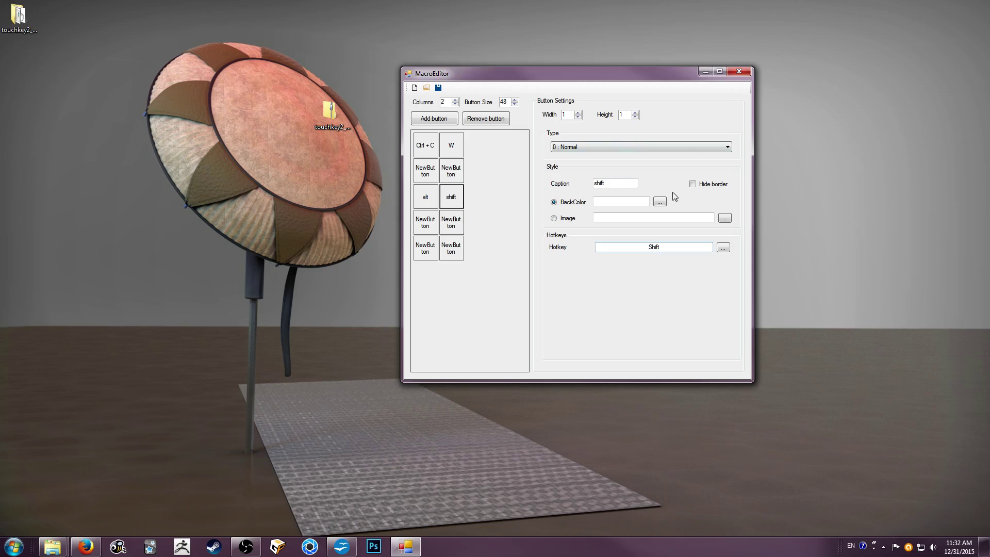
click(614, 148)
click(593, 202)
Select the alt button and check its type setting among the available button types.
click(425, 196)
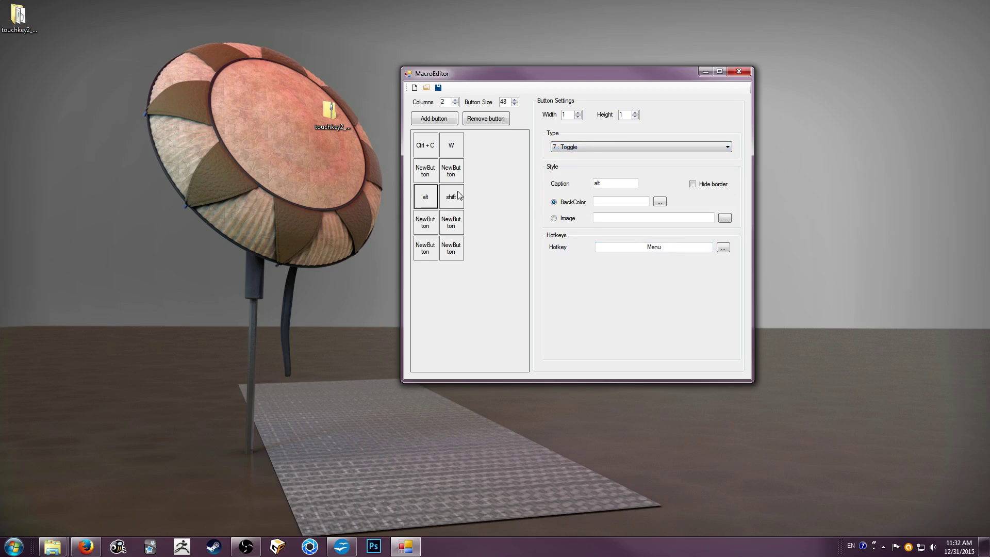
click(597, 148)
click(573, 208)
Save the keypad layout as macro.txt in the touchkey2_10_0_0 folder, replacing the existing file.
click(438, 88)
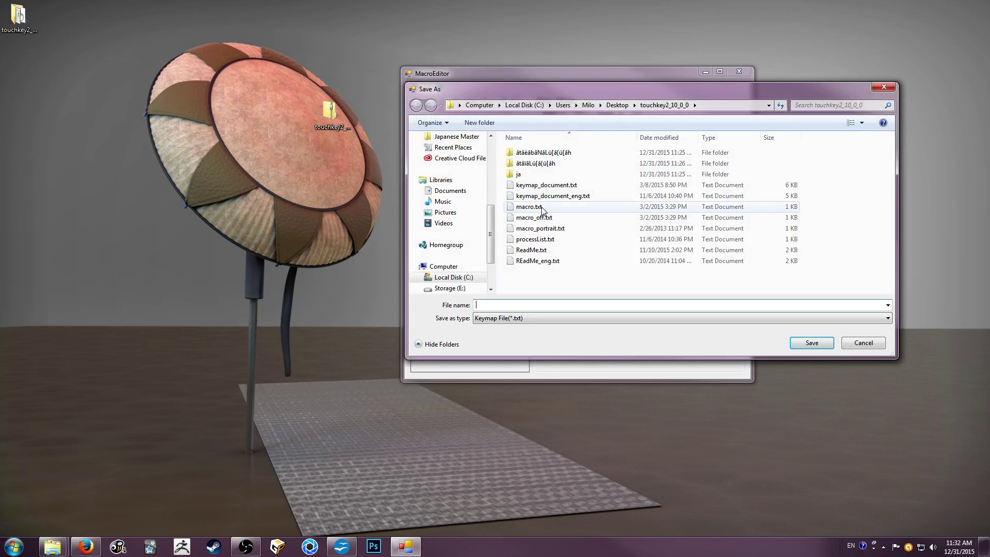
click(542, 208)
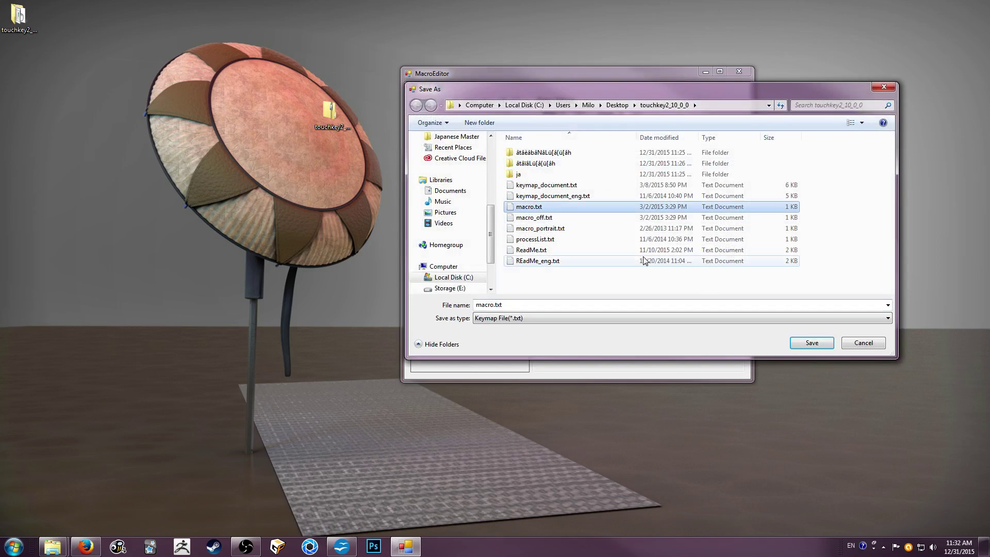
click(613, 228)
click(596, 207)
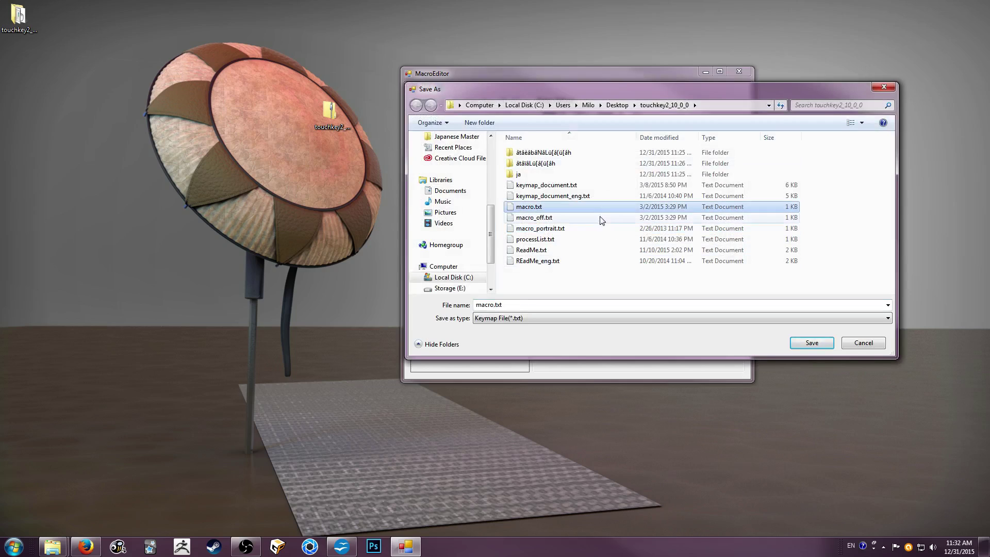
click(593, 228)
click(594, 208)
click(584, 228)
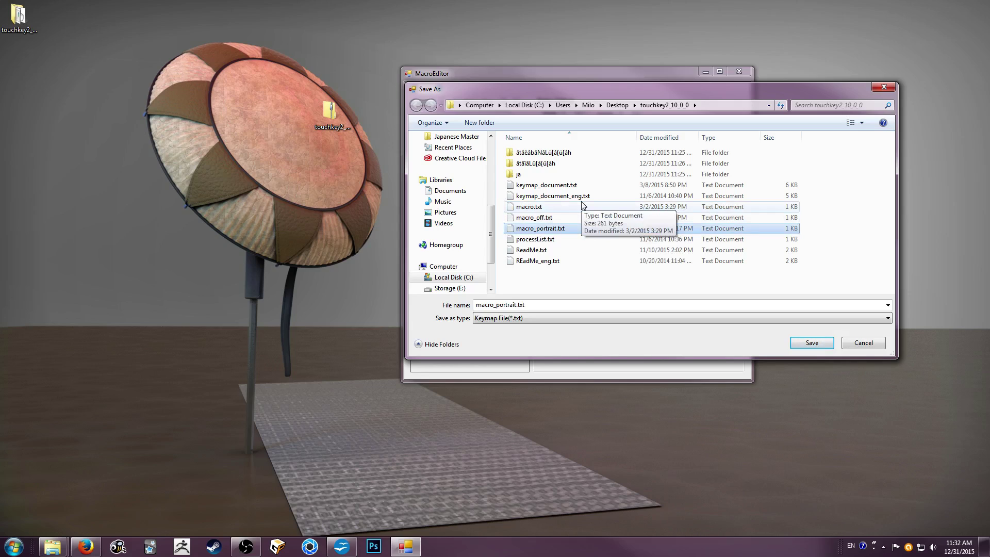
click(582, 206)
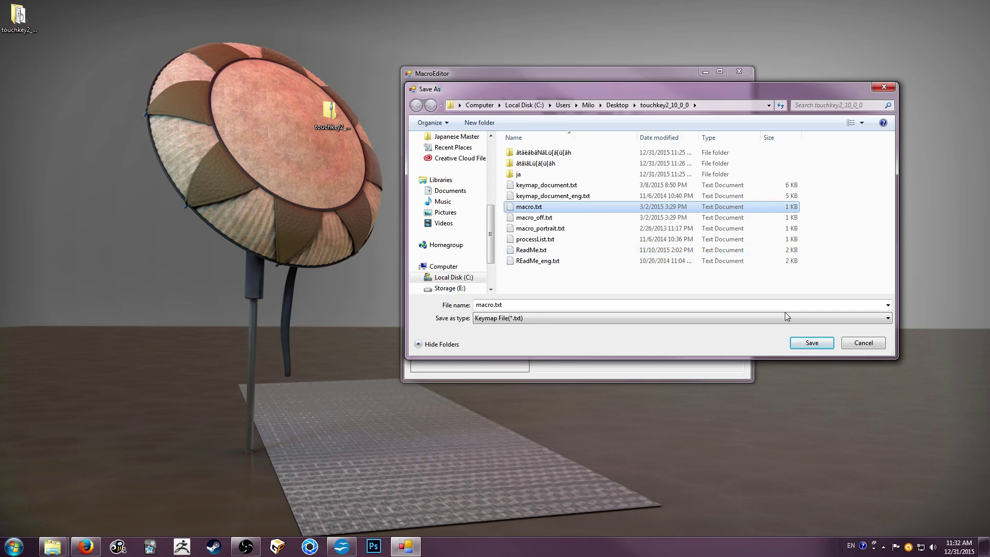
click(811, 342)
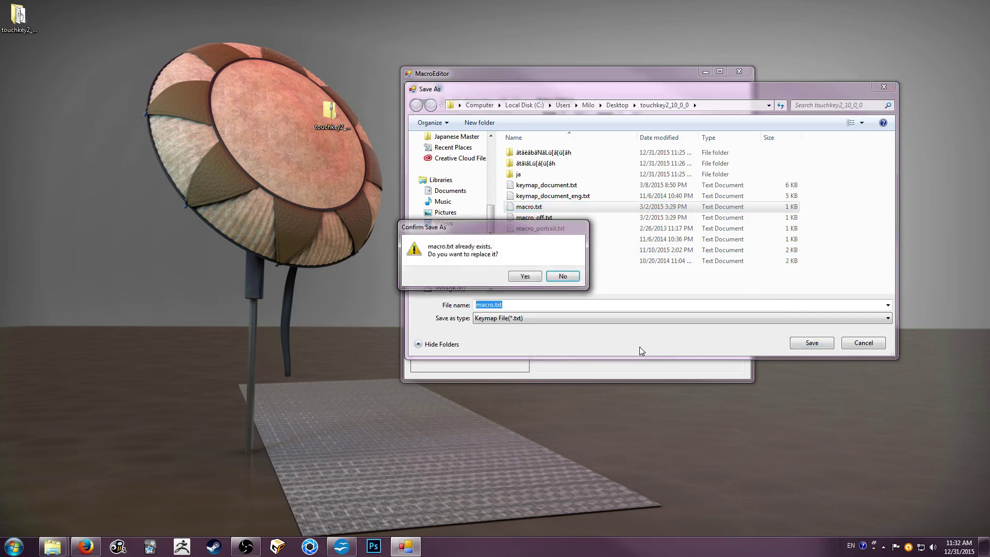
click(518, 276)
Close the MacroEditor window and launch TouchKey.exe from the touchkey2_10_0_0 folder.
click(739, 71)
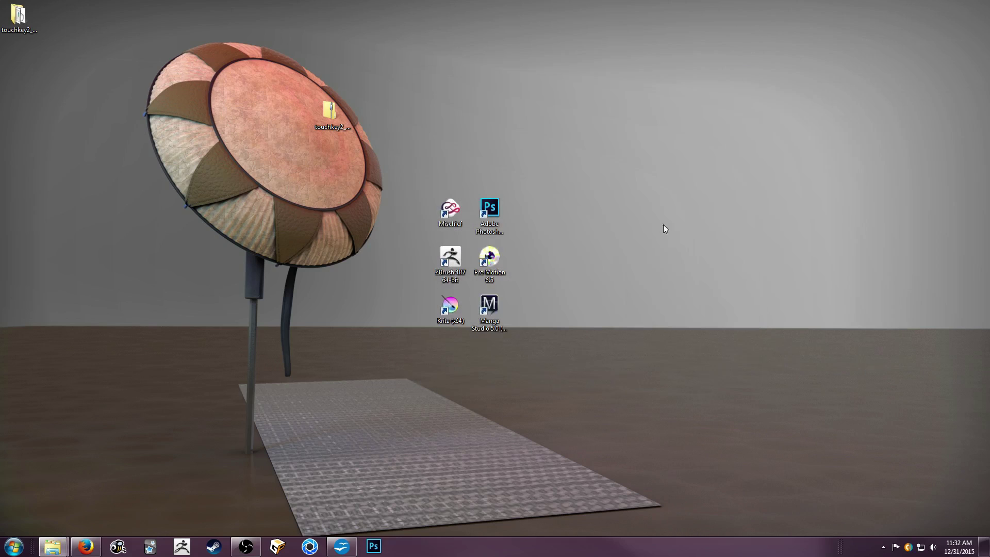
mouse_move(54, 546)
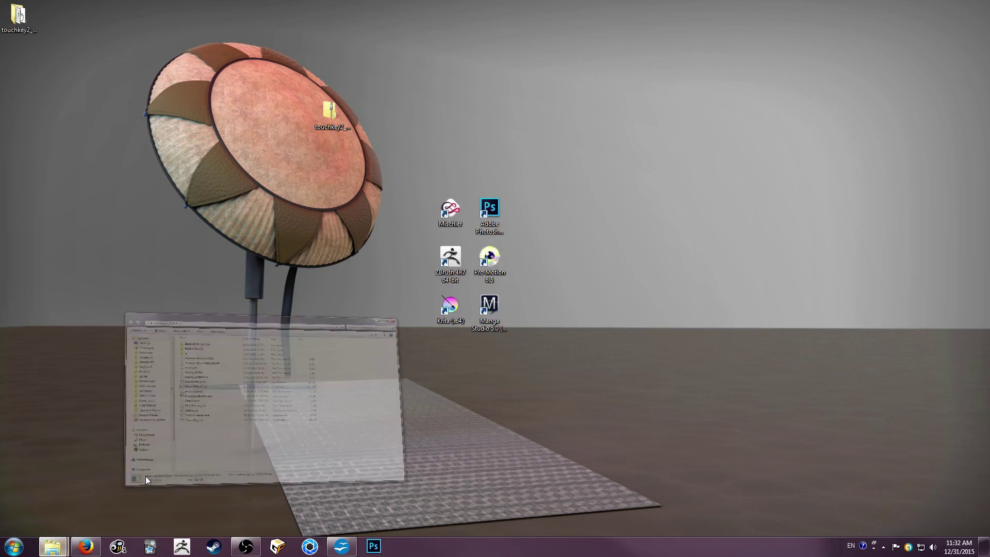
click(179, 495)
double_click(365, 287)
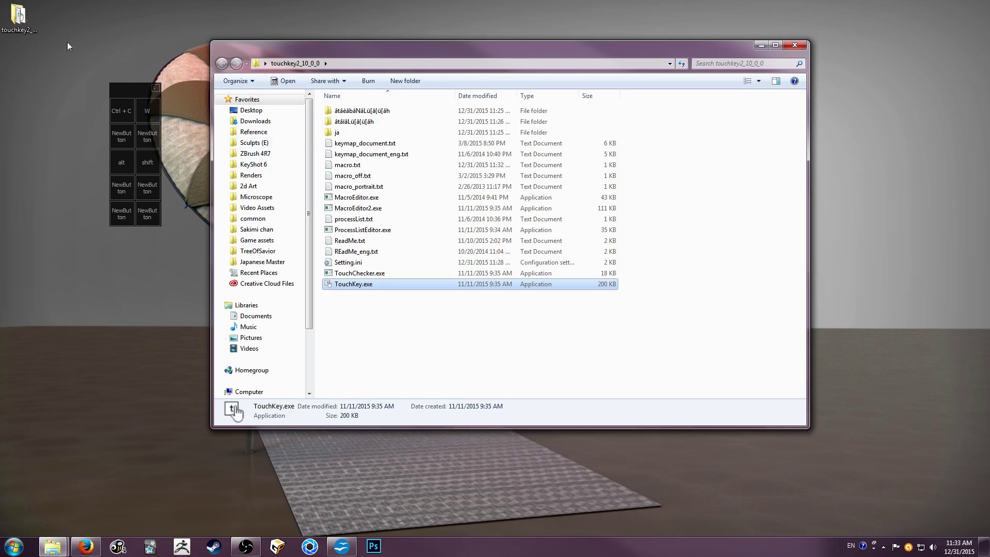
Quit TouchKey through its notification area menu.
click(883, 547)
right_click(855, 497)
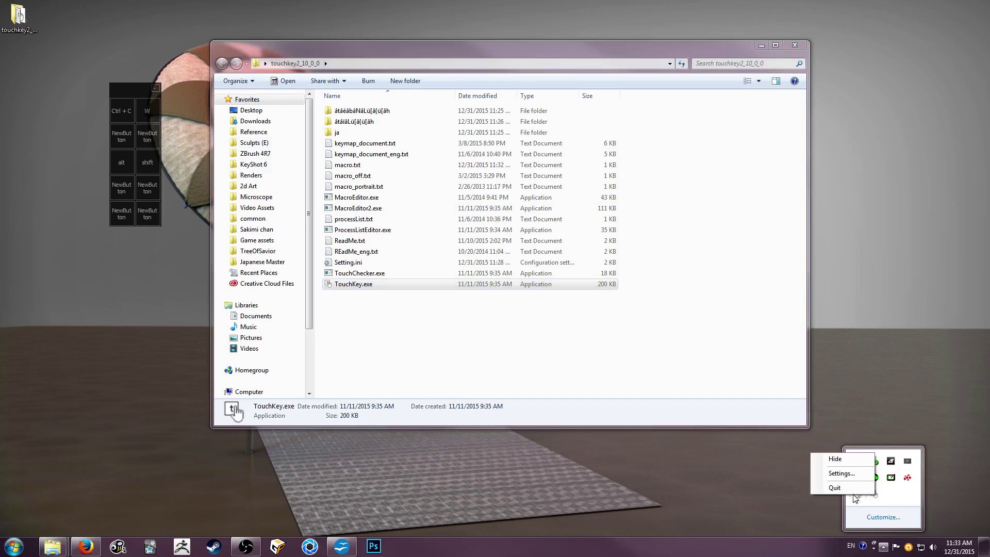
click(835, 487)
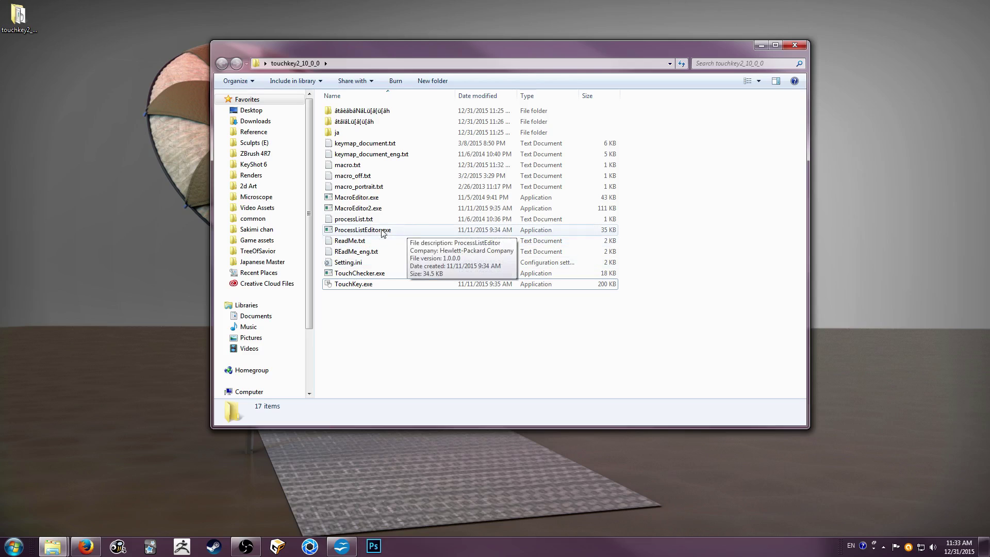
Launch ProcessListEditor.exe and place its Process-Keymap Edit window in front of the folder window.
double_click(409, 230)
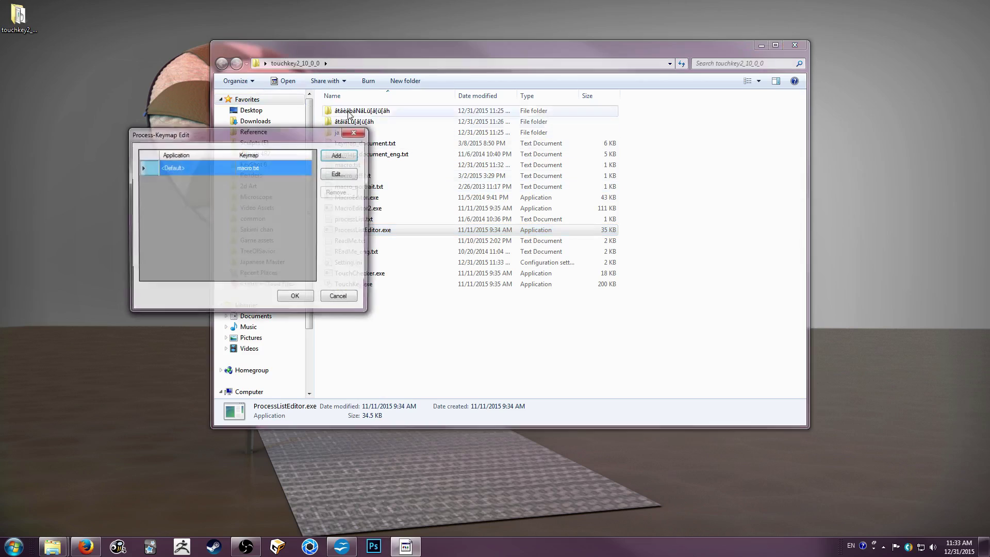
drag(316, 135, 567, 160)
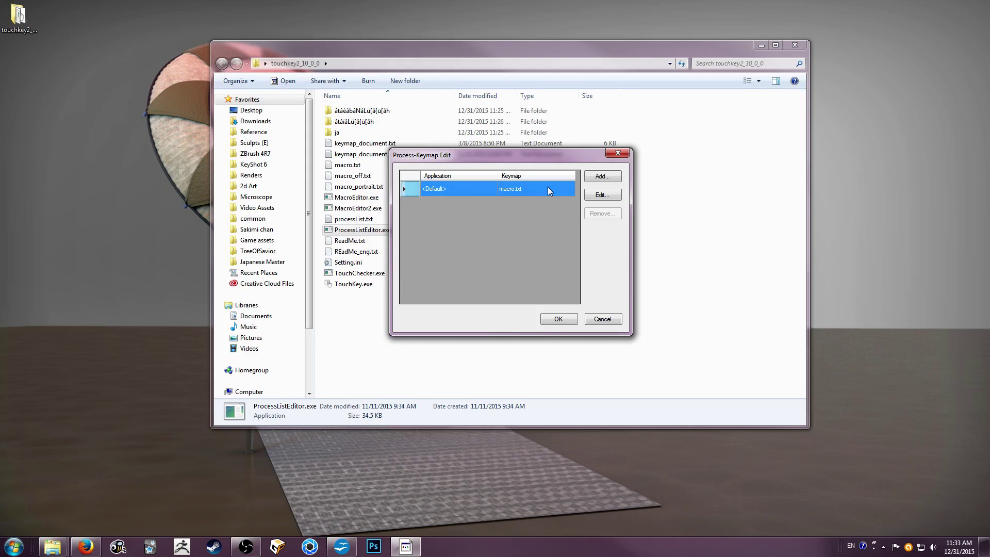
Add a new application entry for Photoshop.exe, located in Program Files\Adobe Photoshop CC 2015 on the Storage (E:) drive.
click(602, 176)
drag(668, 205, 558, 197)
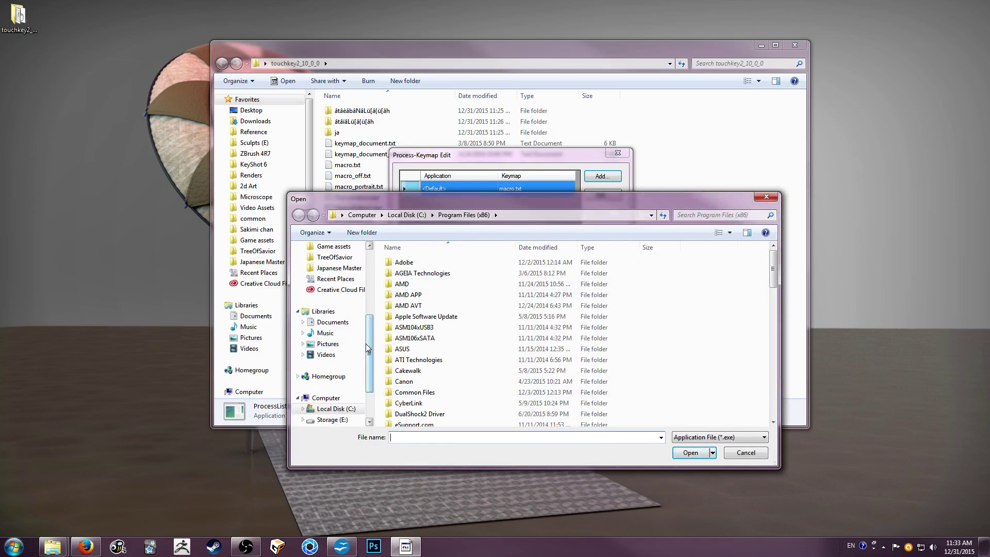
scroll(368, 348, down, 1)
click(330, 387)
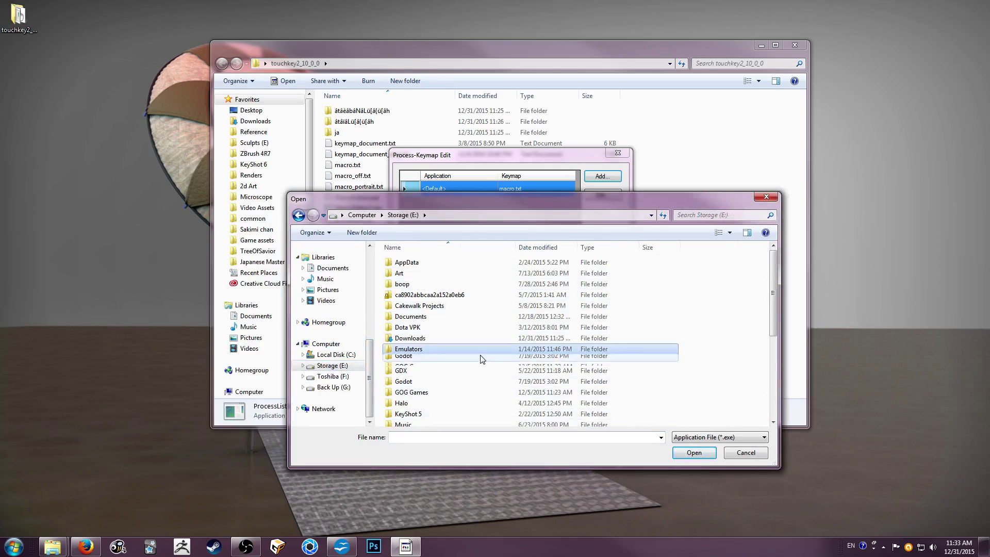
scroll(459, 360, down, 4)
double_click(459, 358)
double_click(433, 291)
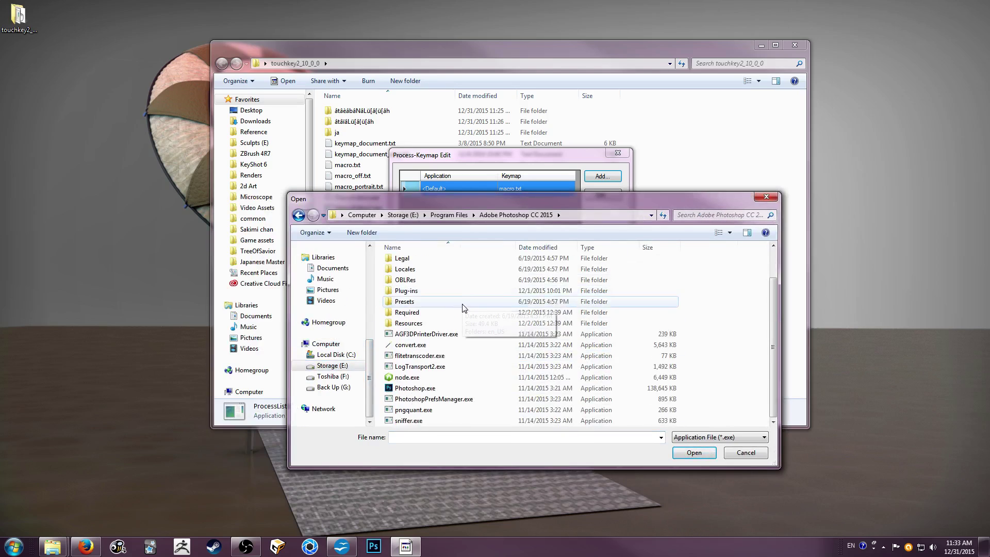
click(435, 388)
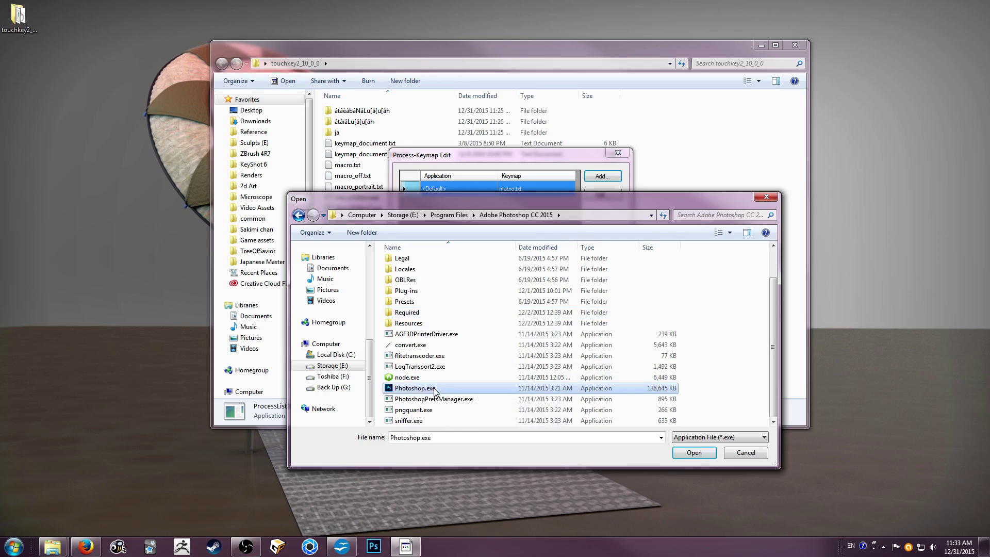
click(700, 457)
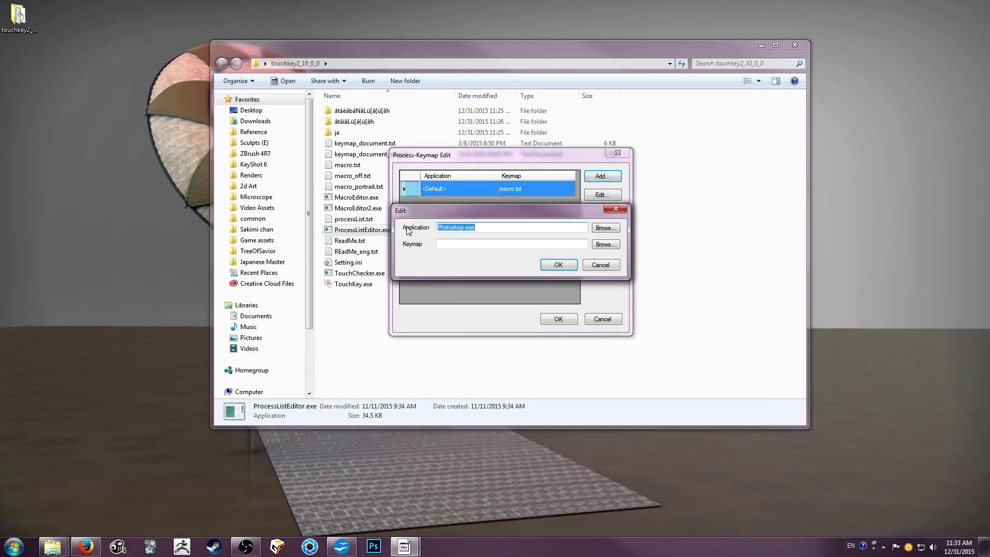
Move the Edit dialog aside and duplicate macro.txt within the touchkey2_10_0_0 folder.
click(487, 243)
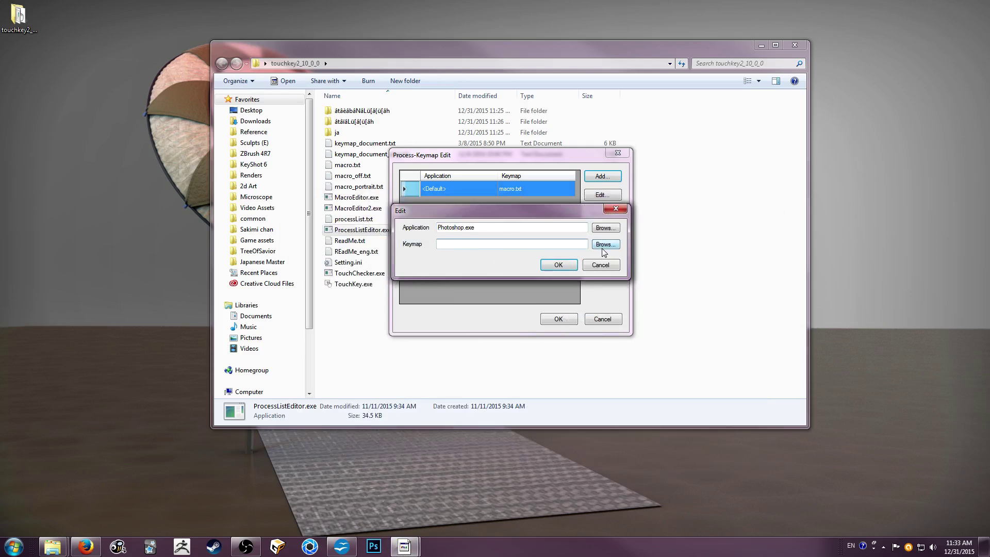
drag(488, 214, 629, 236)
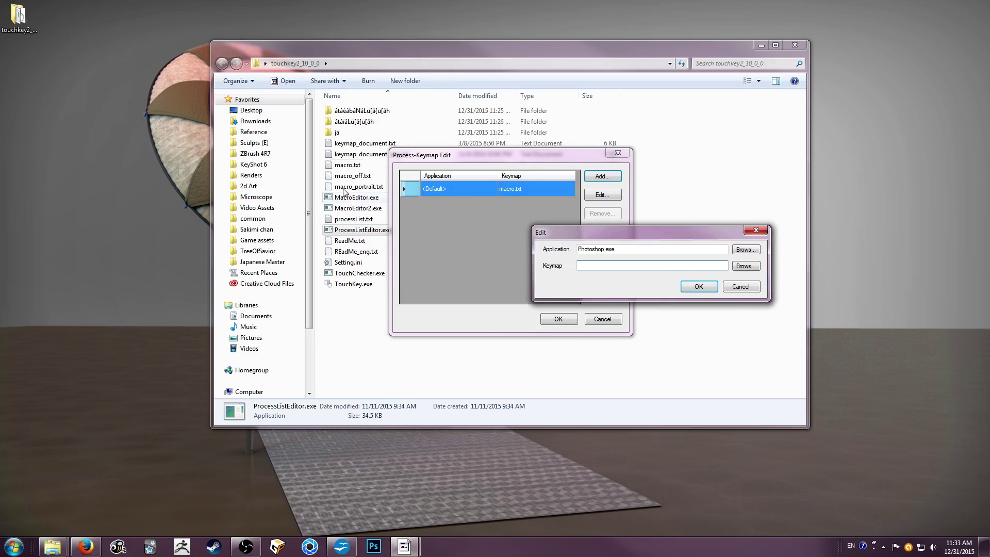
click(379, 165)
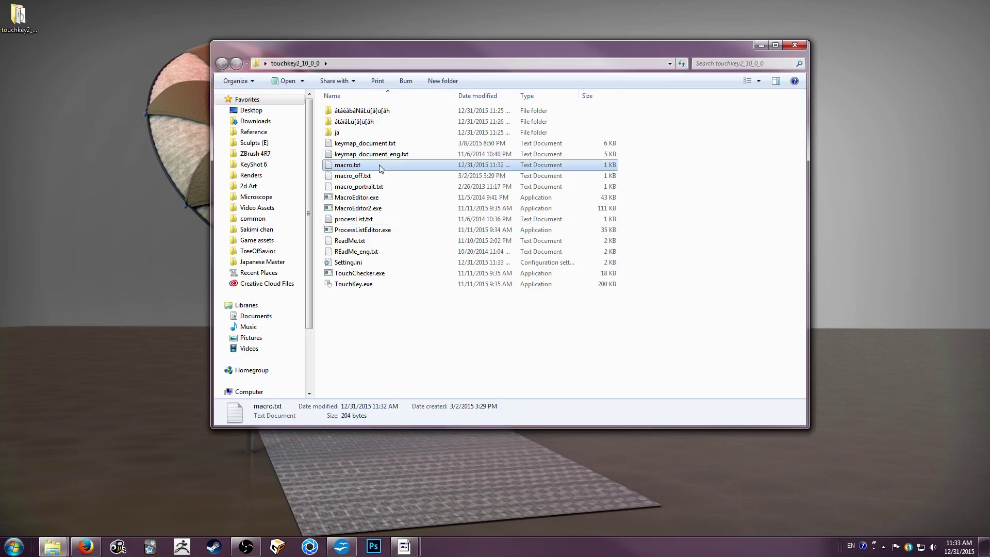
key(ctrl+c)
key(ctrl+v)
click(498, 226)
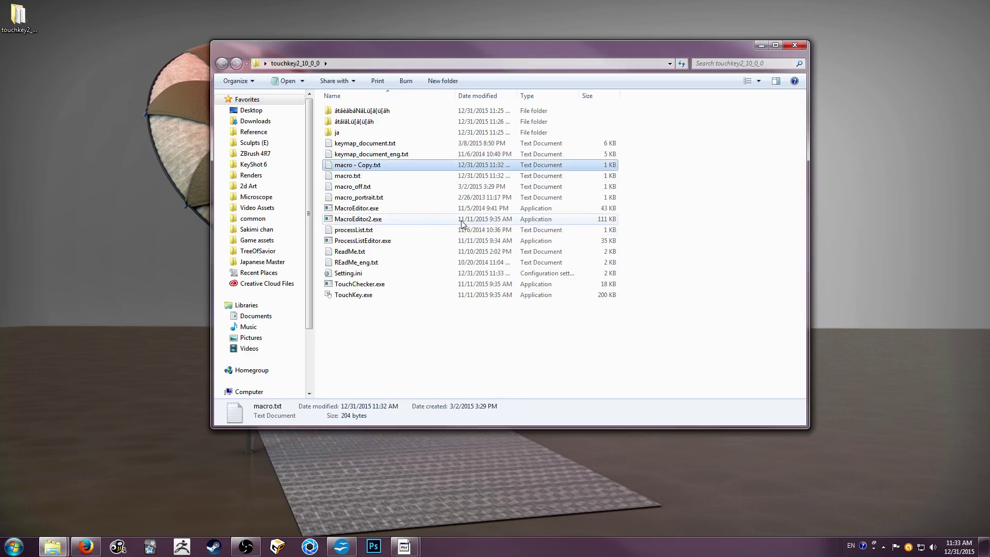
Rename the duplicated macro file as macro - Photoshop.txt.
click(359, 180)
click(383, 167)
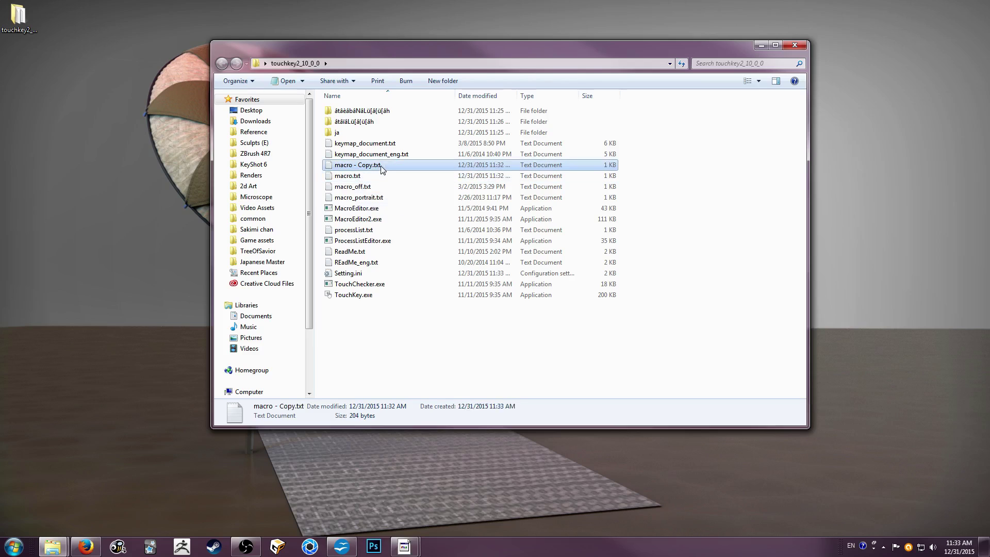
click(381, 169)
key(Right)
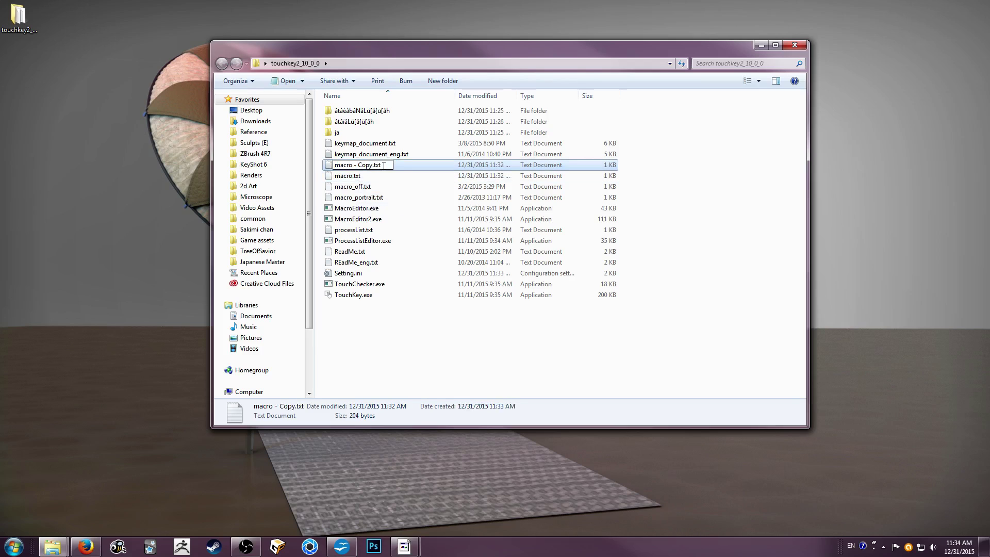
key(BackSpace)
key(BackSpace)
key(BackSpace)
key(BackSpace)
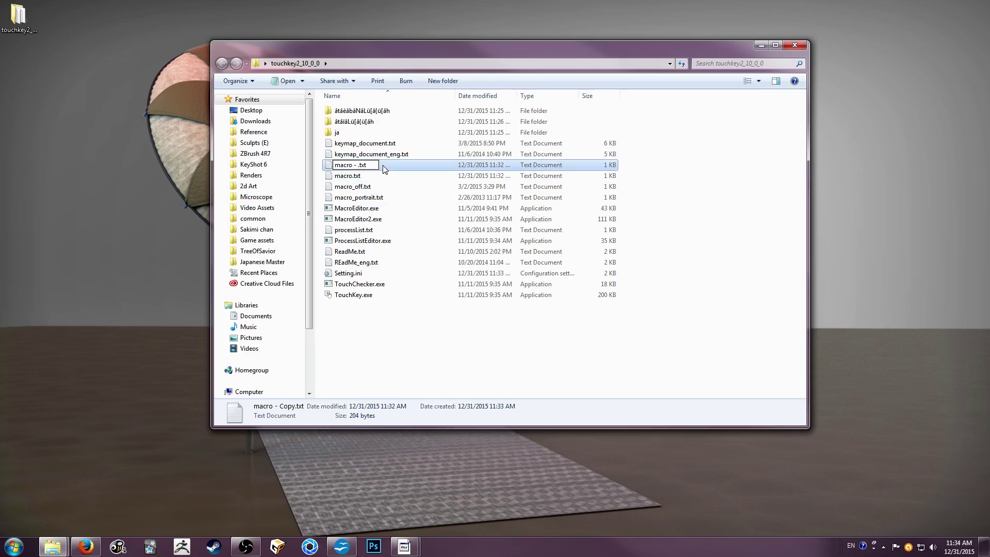
text(Photoshop)
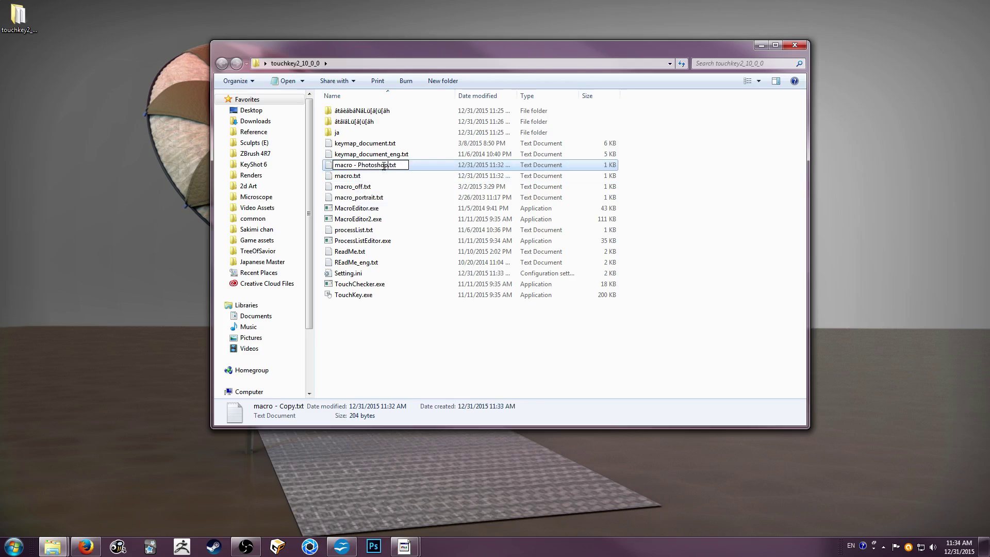
key(Return)
Assign macro - Photoshop.txt as the keymap for Photoshop.exe and save the process-keymap list.
key(alt+Tab)
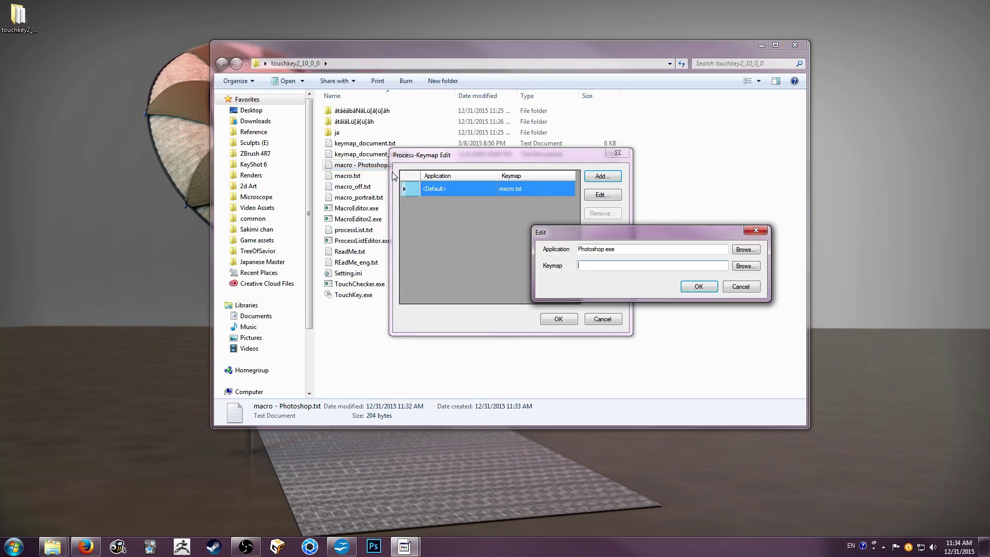
click(745, 266)
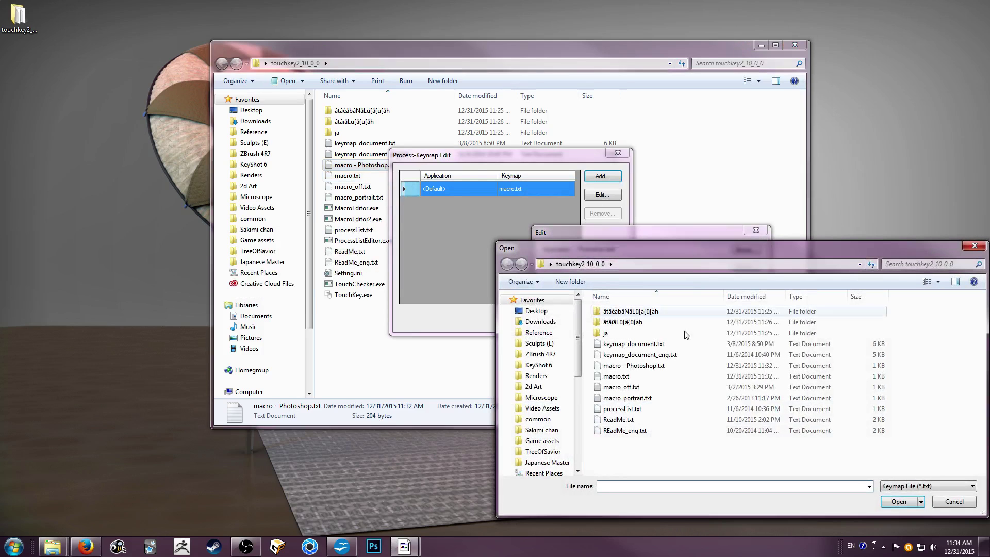
click(658, 366)
click(898, 501)
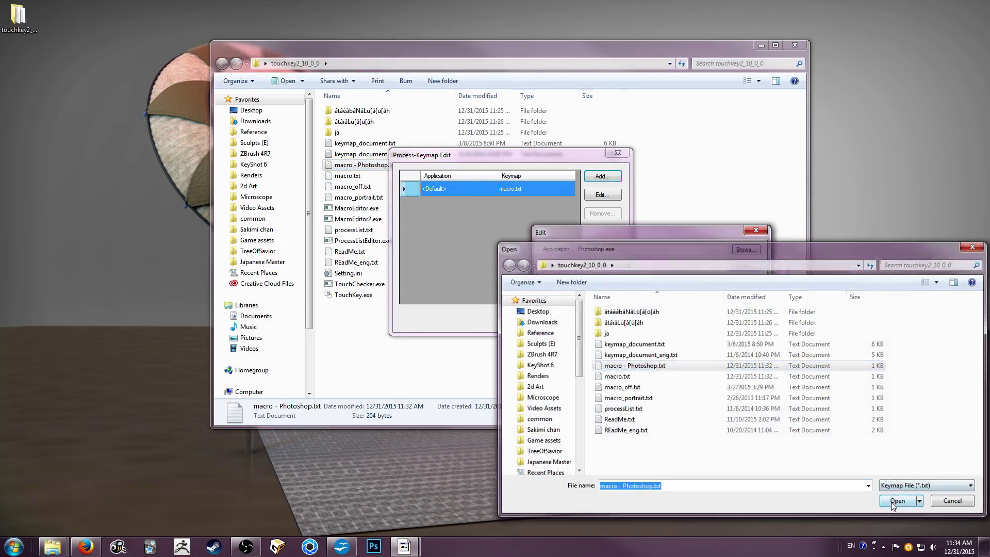
click(697, 285)
click(448, 204)
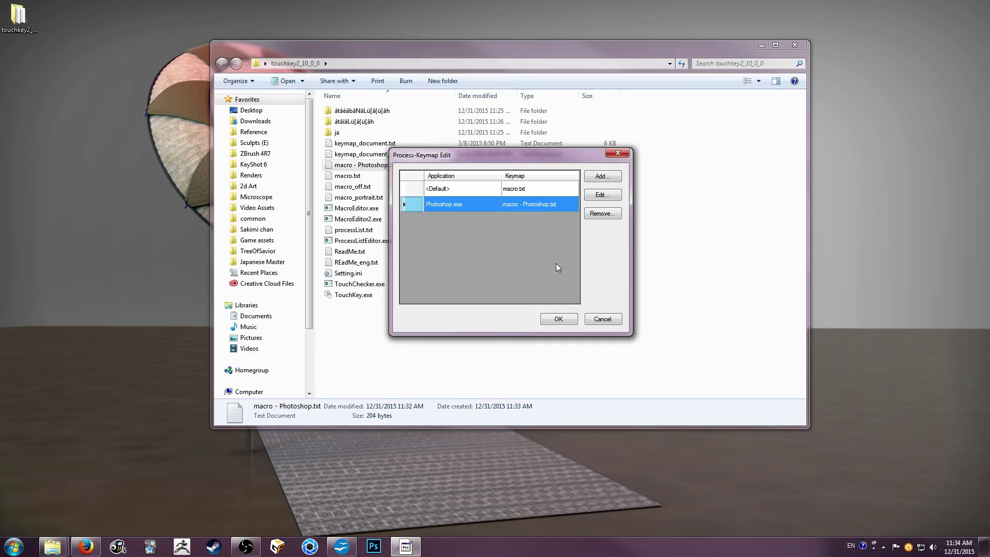
click(558, 319)
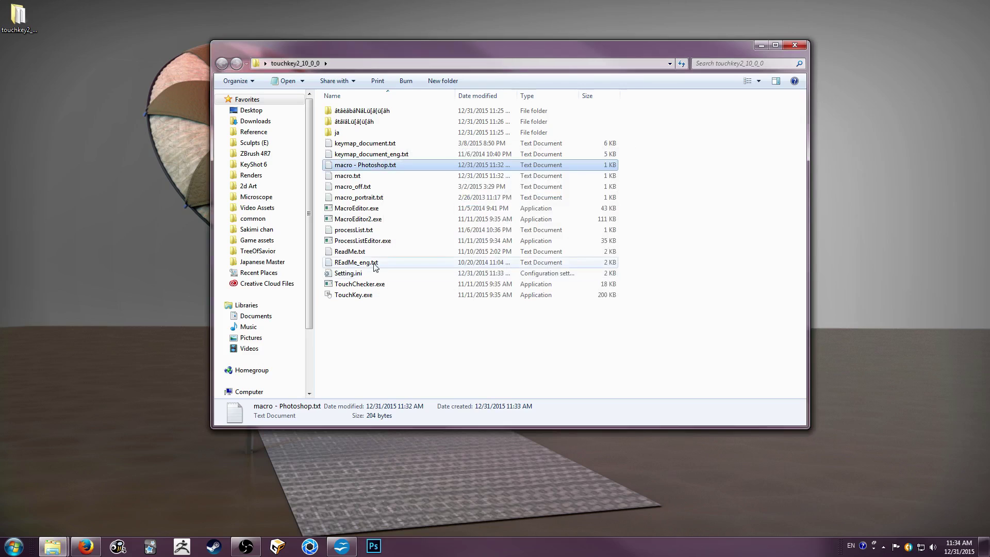
Launch MacroEditor2.exe and open the macro - Photoshop.txt keymap in it.
double_click(386, 218)
click(39, 35)
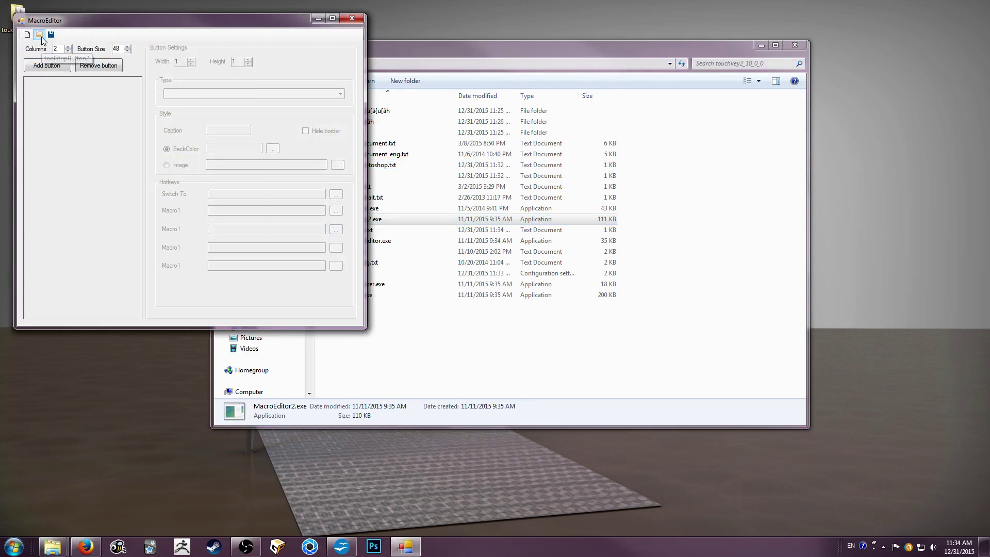
click(194, 153)
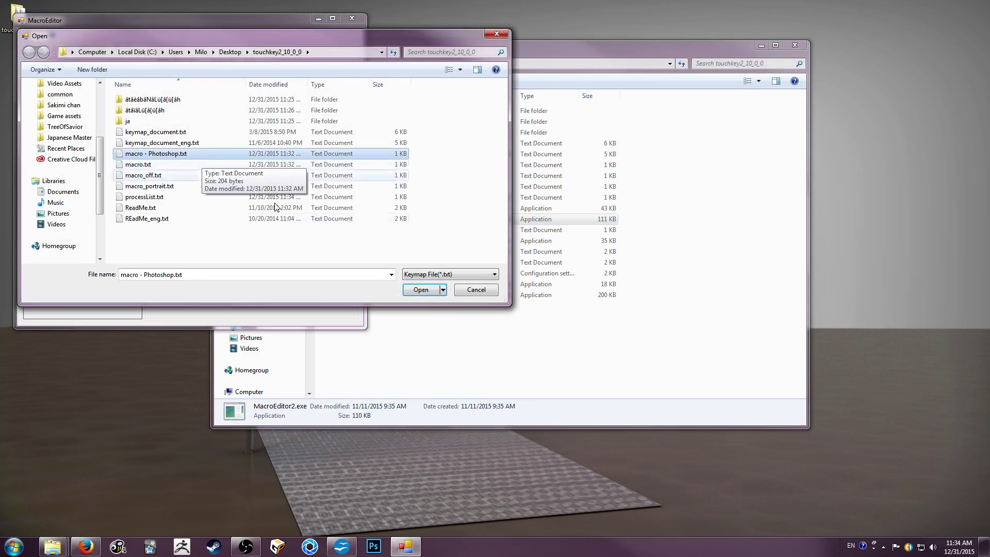
click(421, 290)
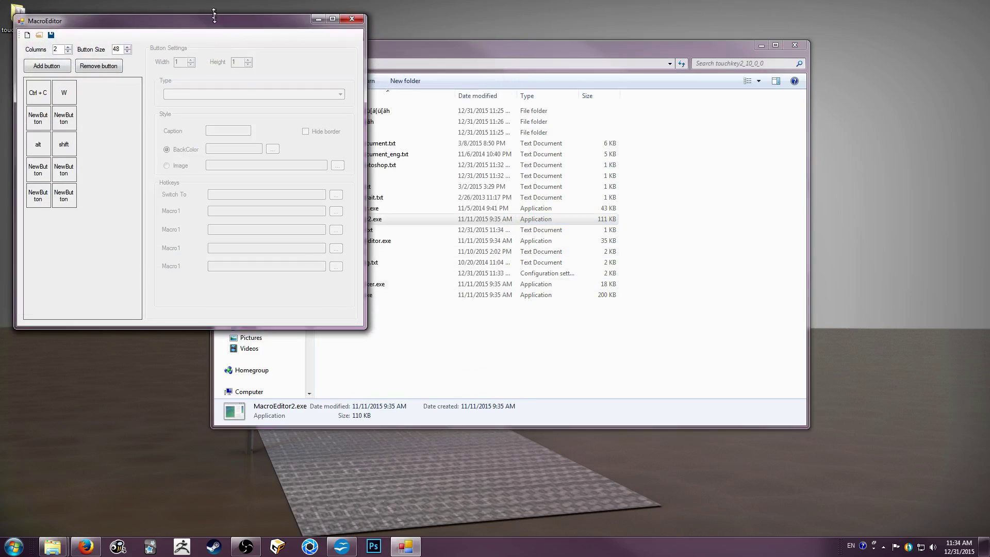
Move the MacroEditor window over the folder window and caption the two buttons in the keypad's first row Photo and shop.
drag(221, 20, 563, 117)
click(384, 193)
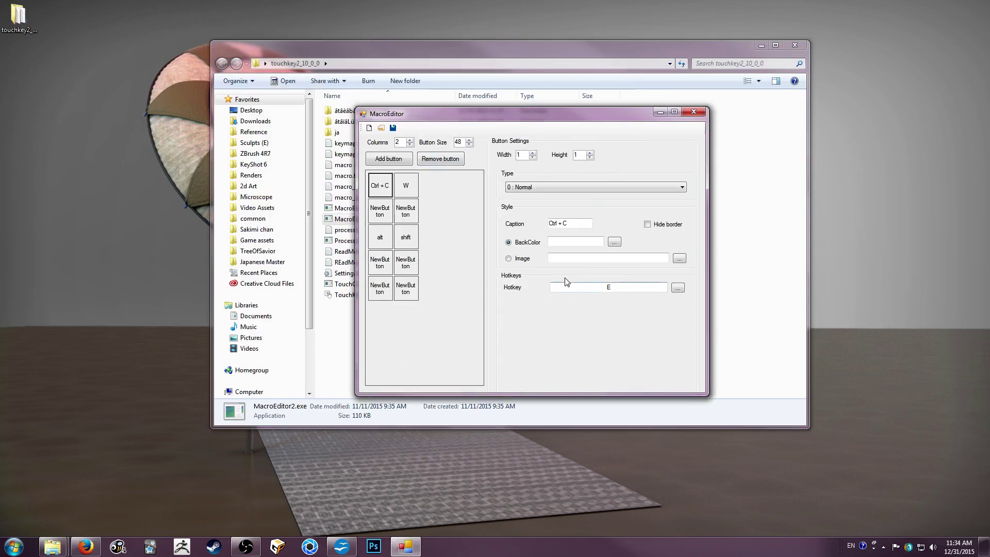
text(Photo)
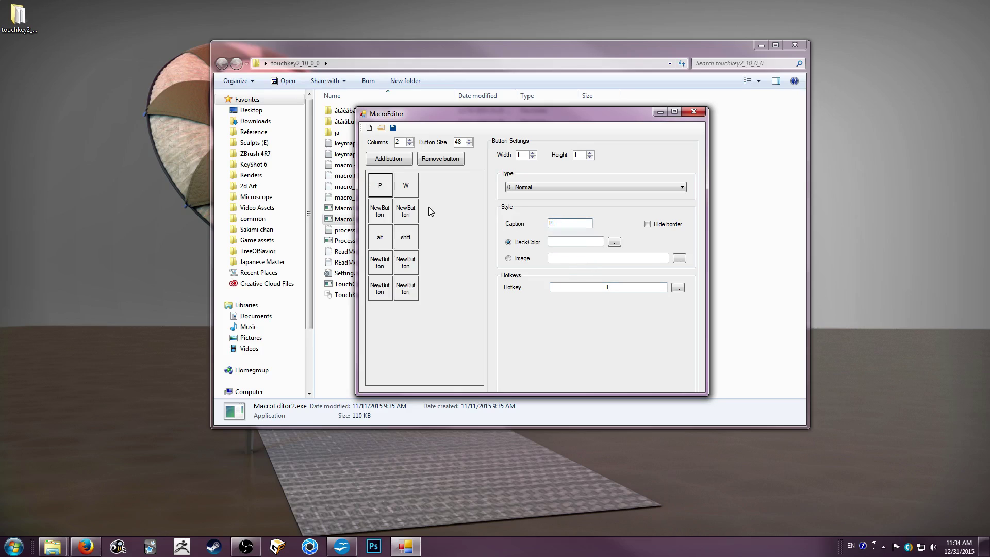
click(405, 185)
text(shop)
Save the edited keypad as macro - Photoshop.txt, replacing the existing file.
click(393, 128)
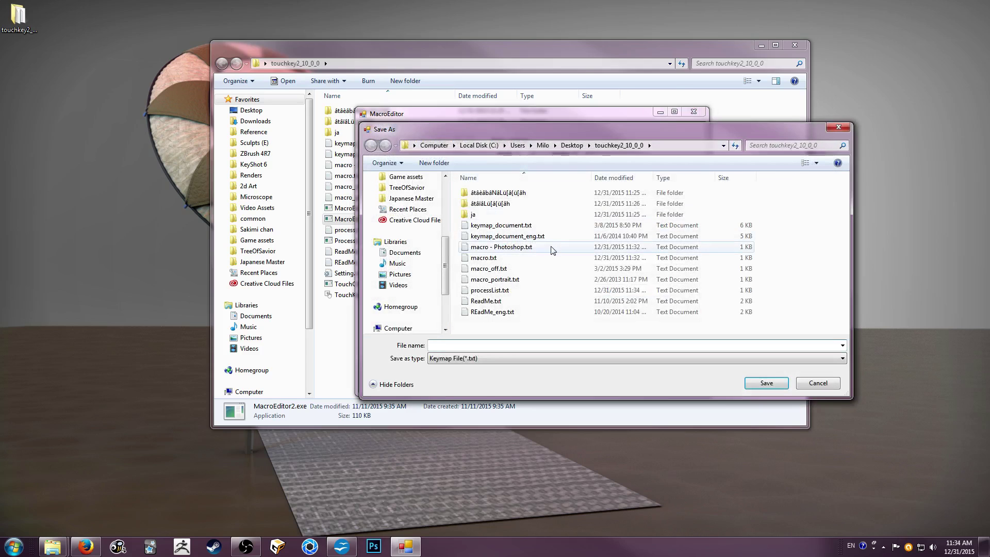
click(551, 247)
click(766, 383)
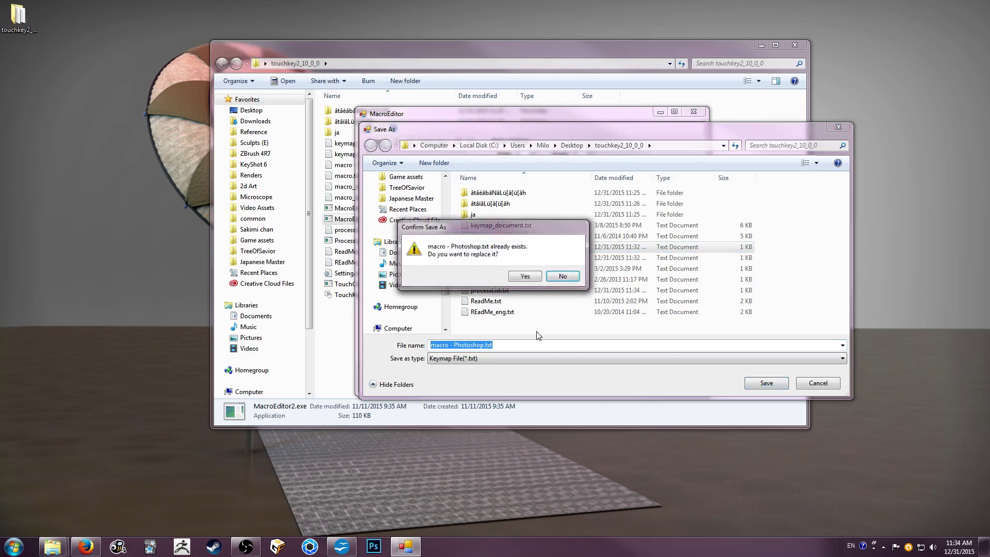
click(524, 276)
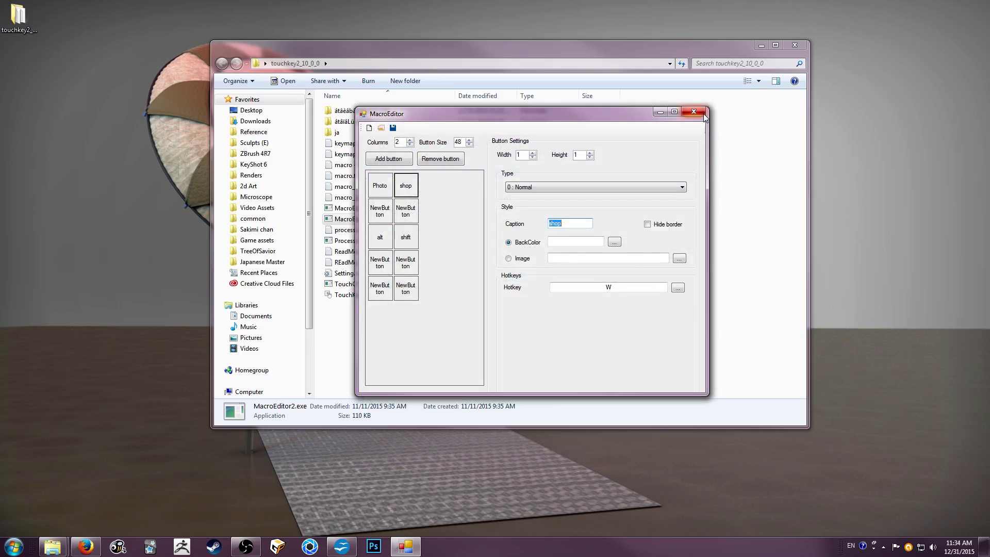
Close MacroEditor, launch TouchKey.exe from the touchkey2_10_0_0 folder and minimize the folder window.
click(701, 113)
double_click(381, 294)
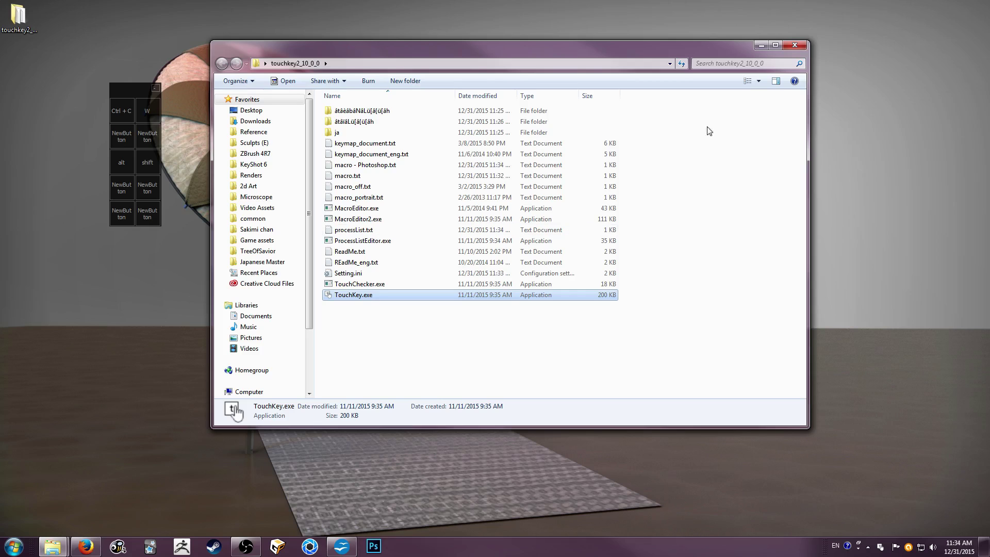
click(762, 45)
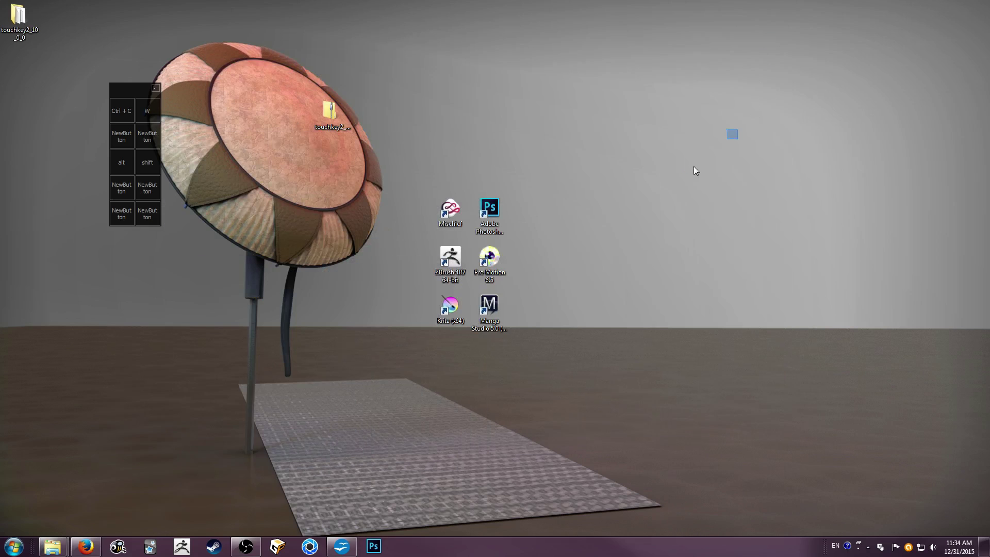
Launch Photoshop from the desktop to check its linked keypad, dismiss the Lazy Nezumi Pro window and quit Photoshop.
double_click(490, 211)
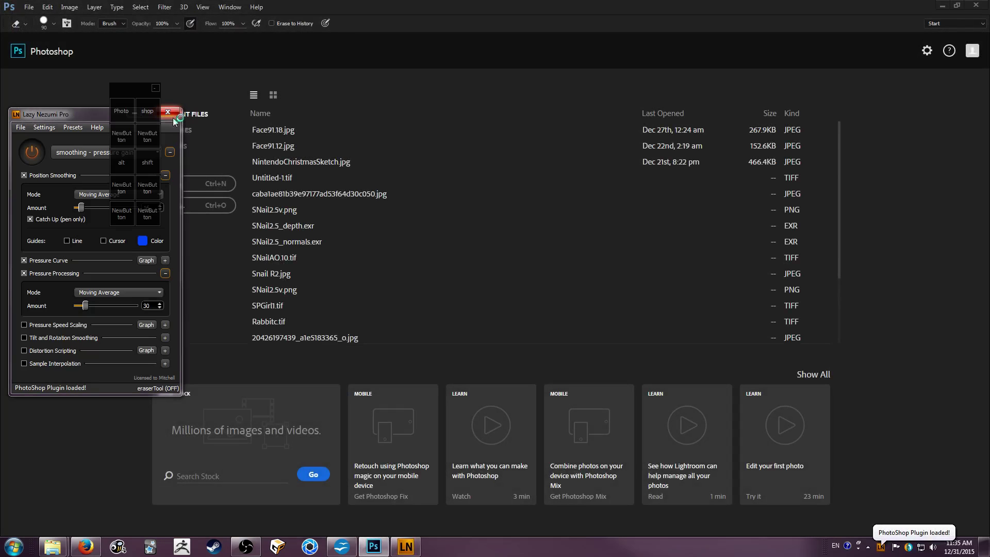
click(172, 116)
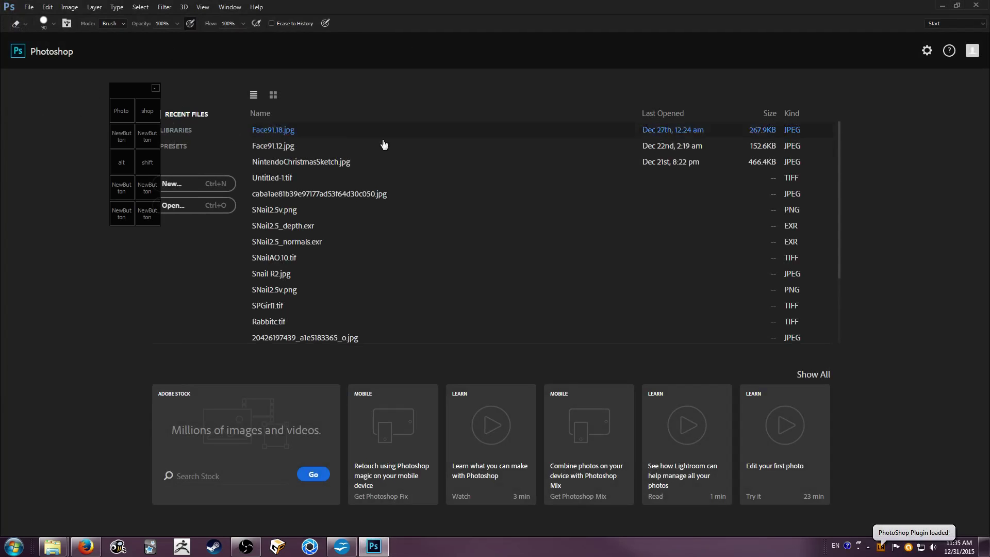
click(985, 4)
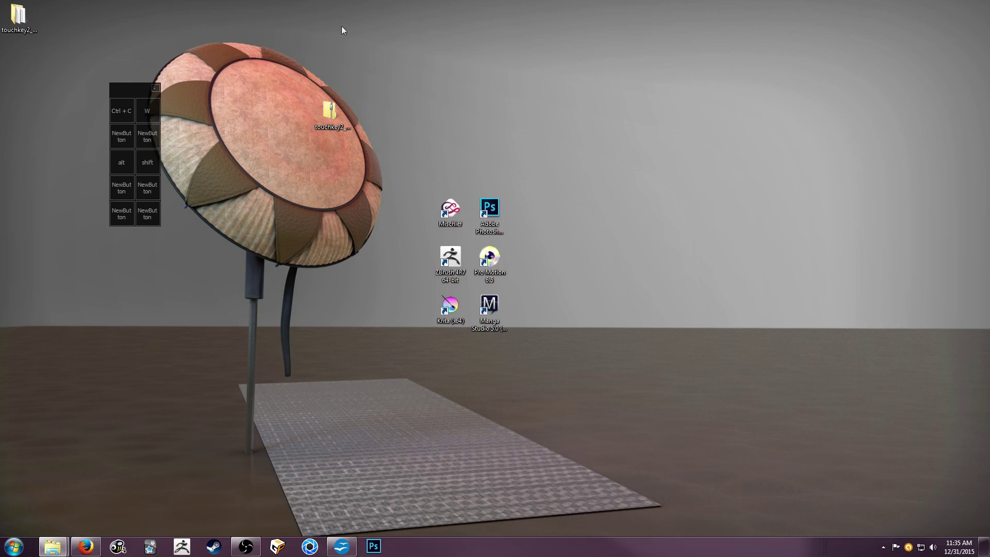
Reposition the TouchKey keypad on the desktop, placing it over the round shape in the wallpaper.
drag(125, 93, 387, 190)
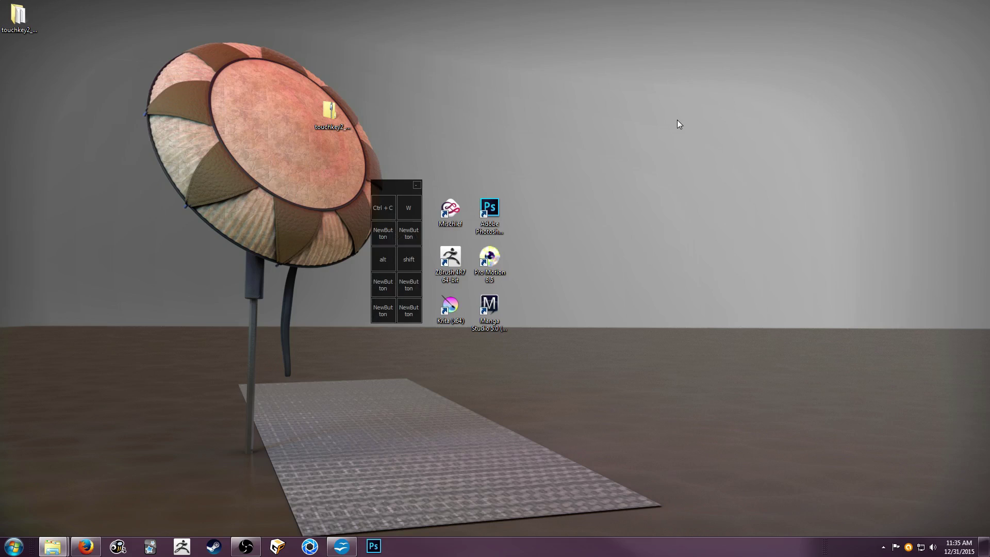
drag(382, 184, 269, 162)
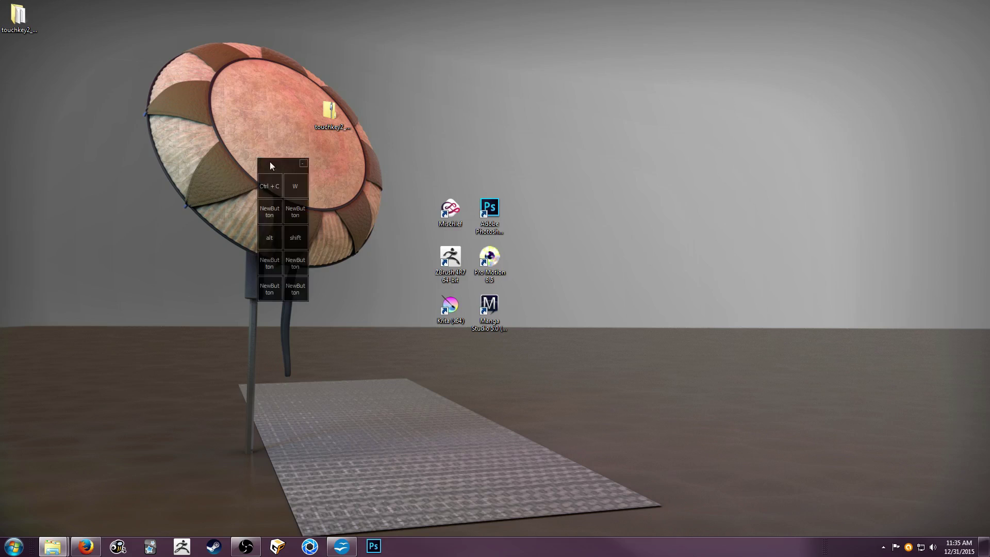
click(263, 332)
drag(277, 163, 295, 103)
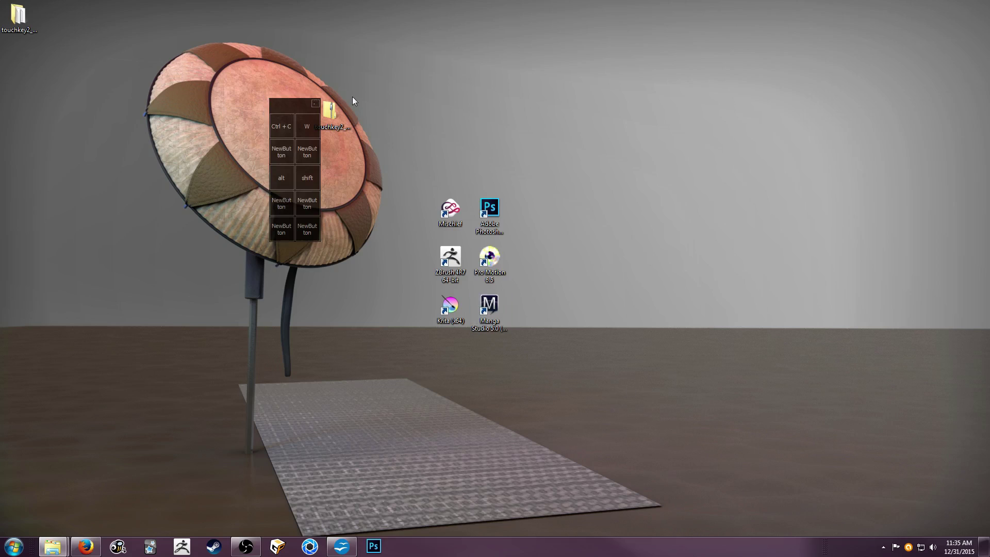
Hide the TouchKey keypad and exit TouchKey from its notification area icon.
click(315, 103)
click(883, 547)
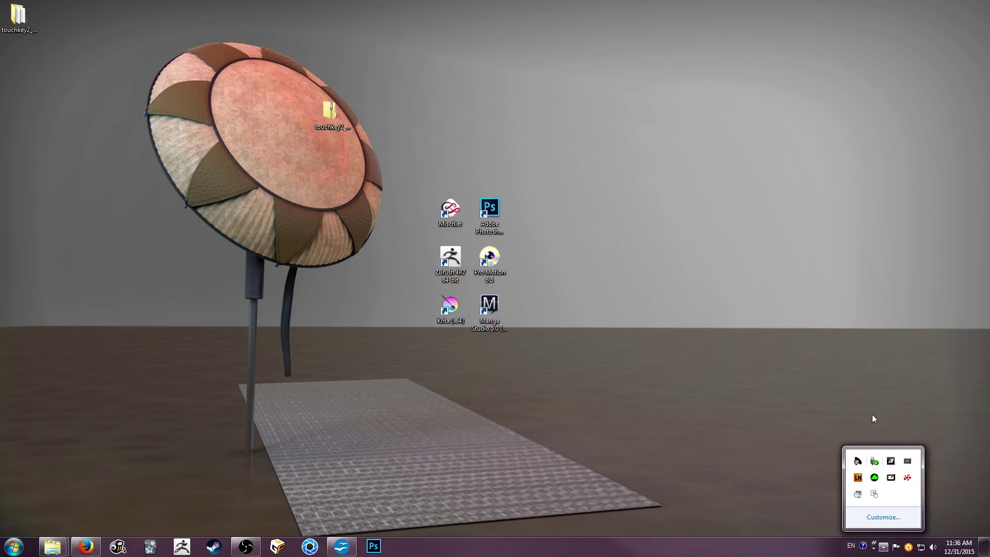
right_click(875, 496)
click(822, 489)
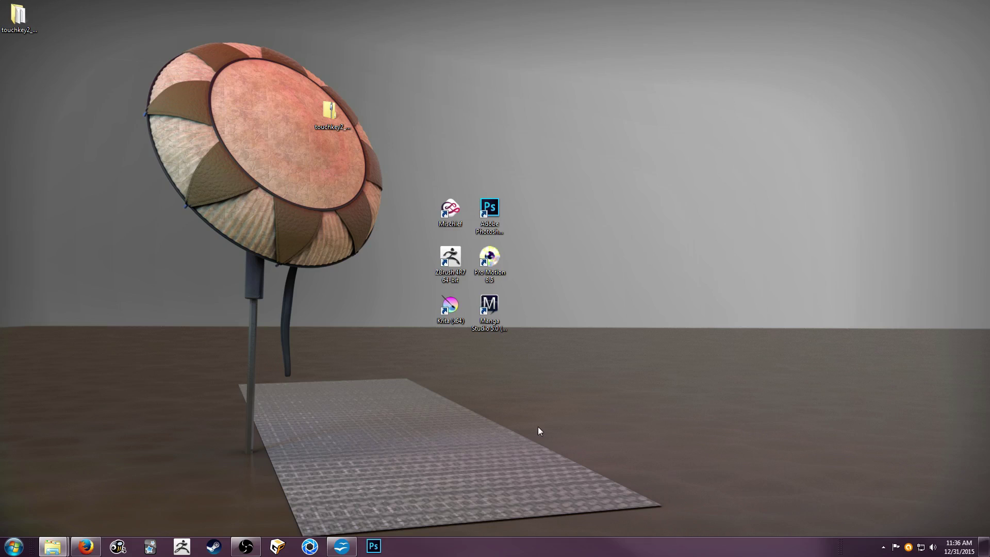
Bring back the touchkey2_10_0_0 folder window and open Setting.ini in Notepad.
mouse_move(56, 546)
click(179, 490)
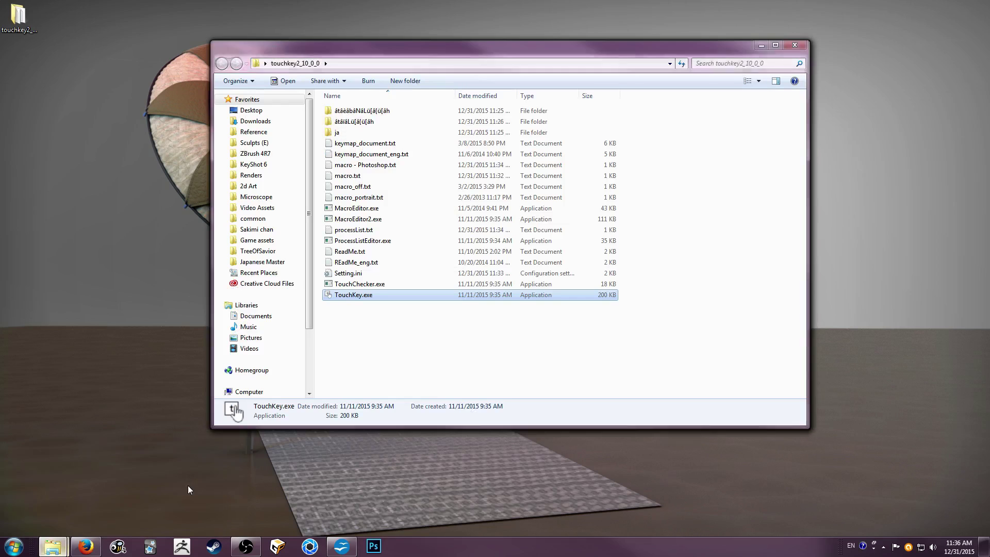
click(370, 338)
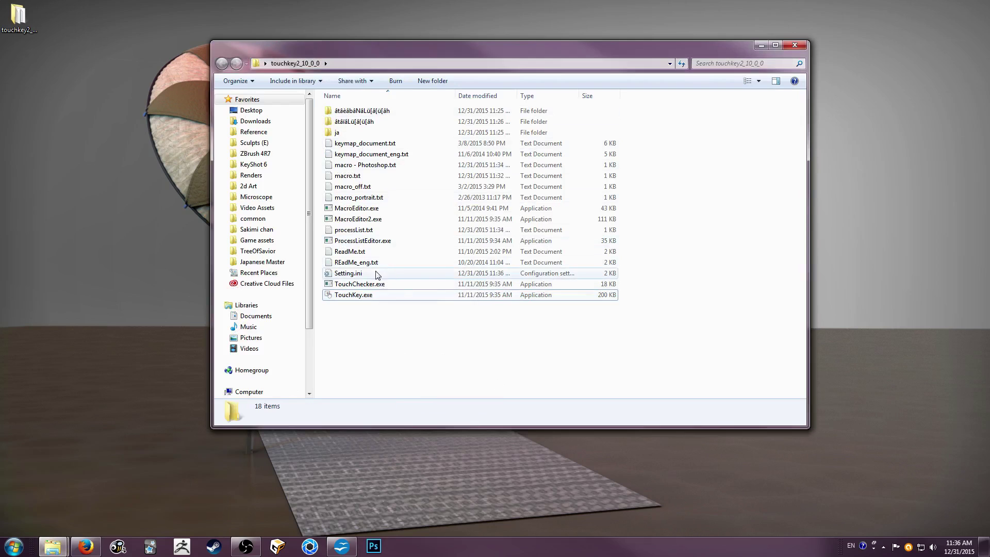
double_click(353, 273)
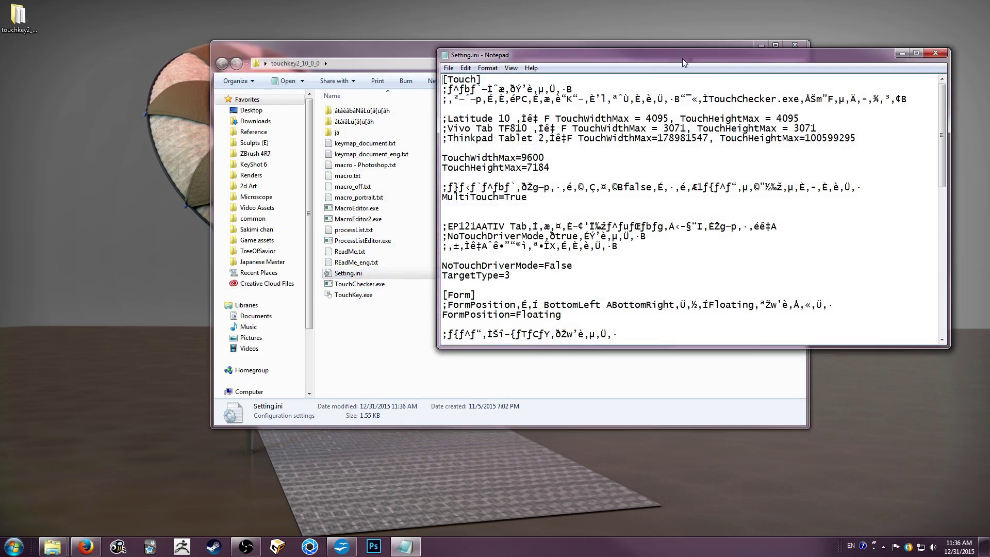
Examine the touch, form, sound and macro settings in Setting.ini, including the ButtonSize and FontSize entries.
drag(443, 89, 611, 99)
click(759, 138)
scroll(566, 165, down, 5)
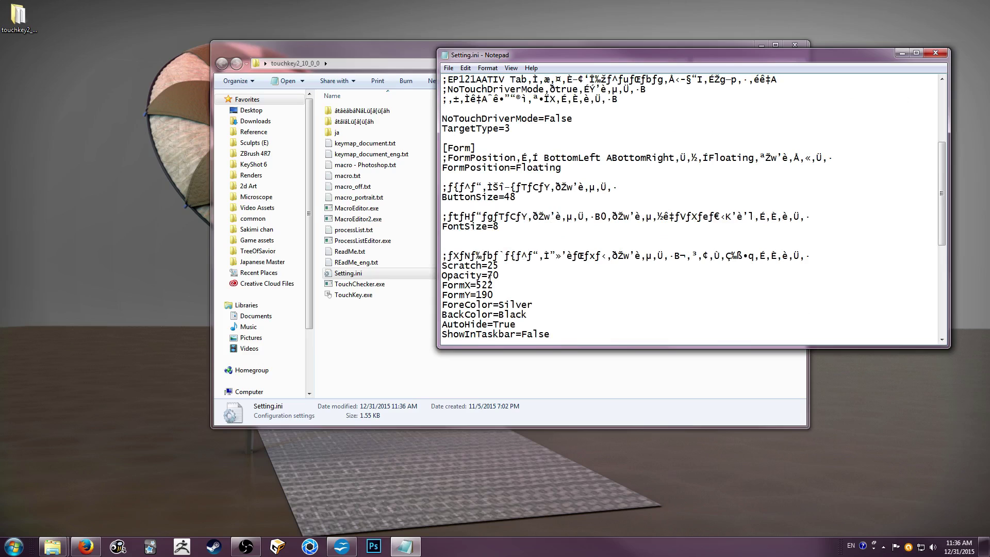
scroll(508, 117, down, 8)
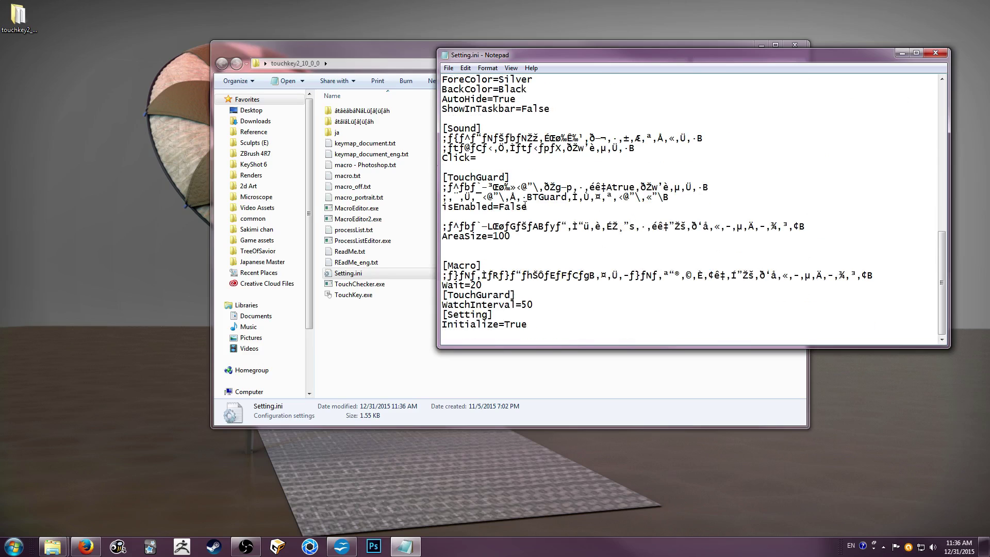
scroll(496, 300, up, 4)
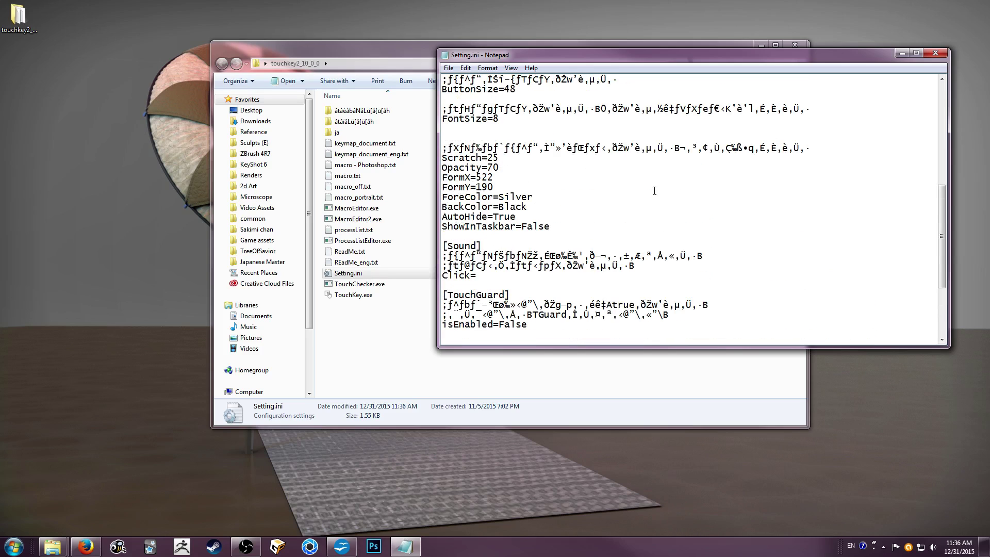
scroll(508, 227, up, 4)
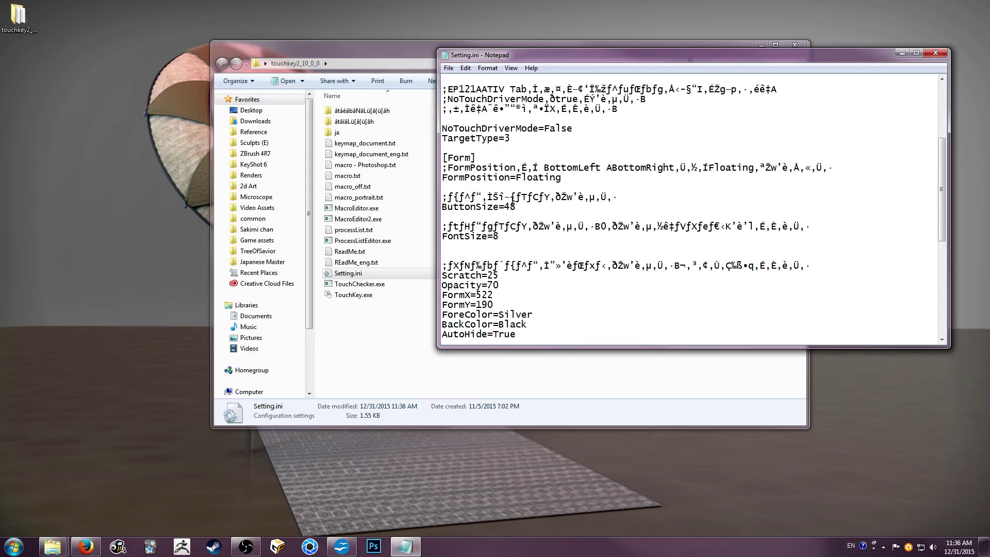
scroll(546, 197, down, 1)
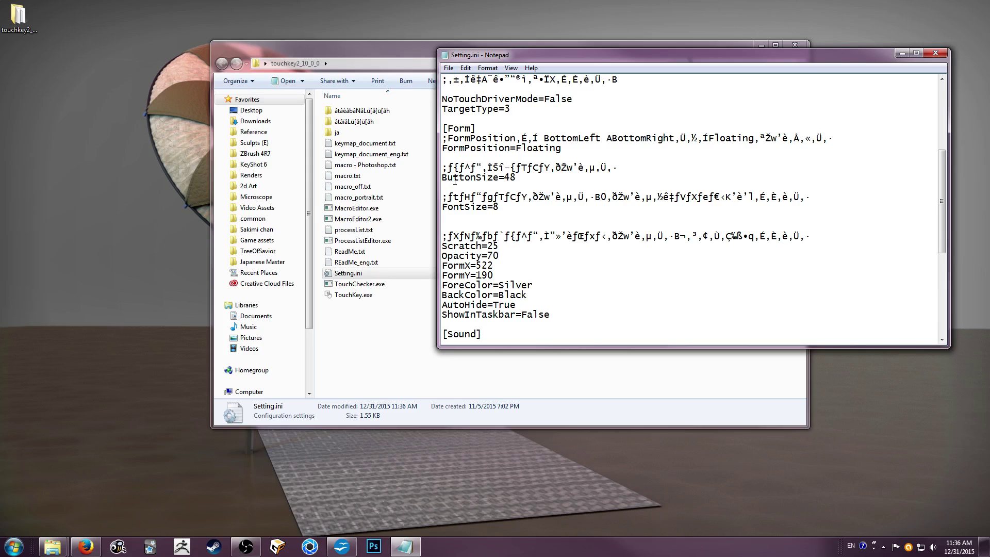
drag(454, 181, 515, 181)
drag(442, 207, 499, 207)
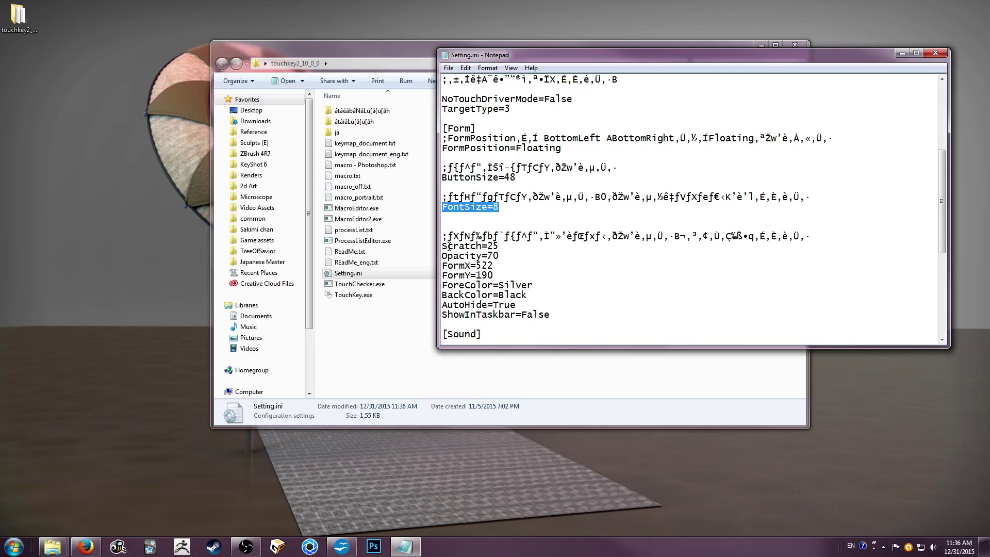
Set Opacity to 100 in Setting.ini, save the change and close the file.
drag(443, 256, 487, 256)
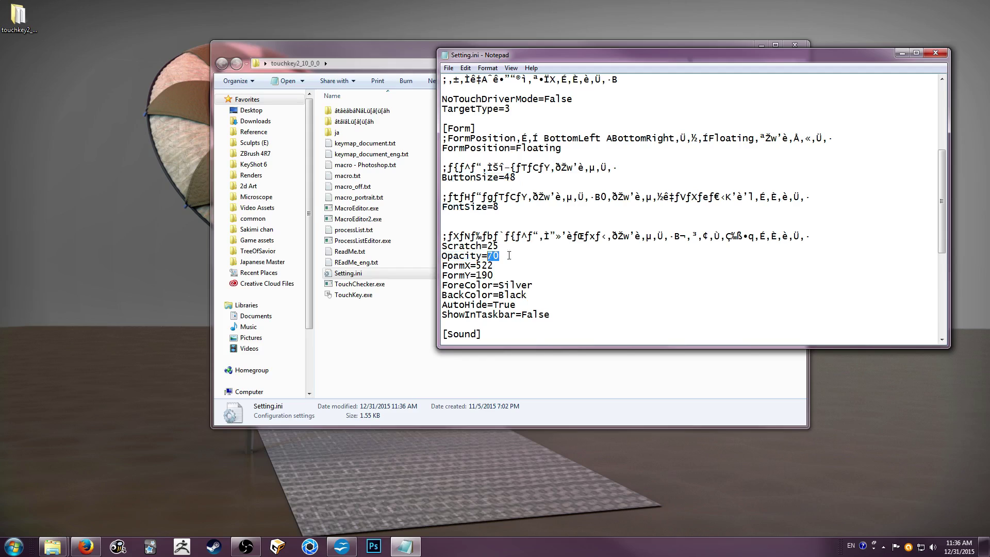
text(100)
click(935, 53)
Launch TouchKey.exe again and arrange the keypad and the folder window beside each other on the desktop.
double_click(377, 298)
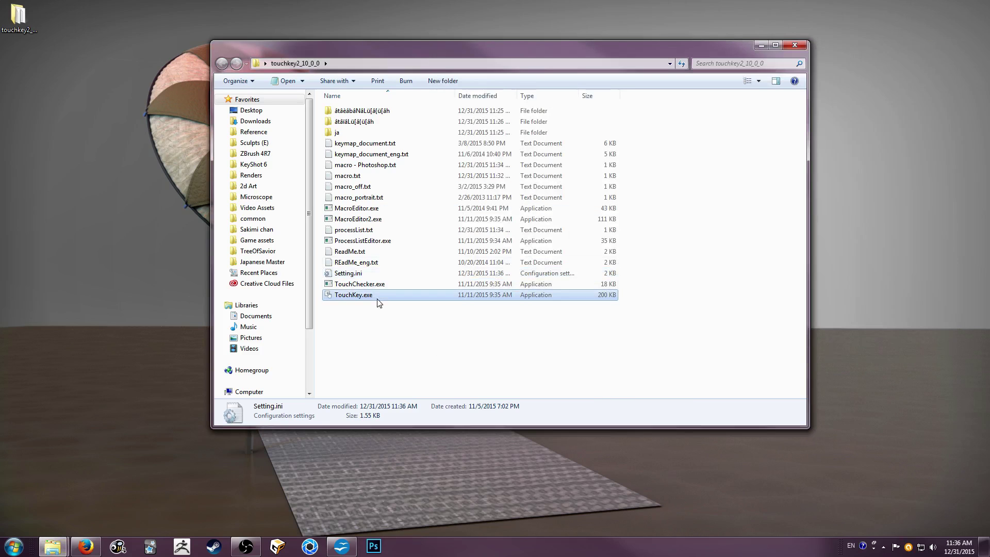
drag(446, 49, 609, 70)
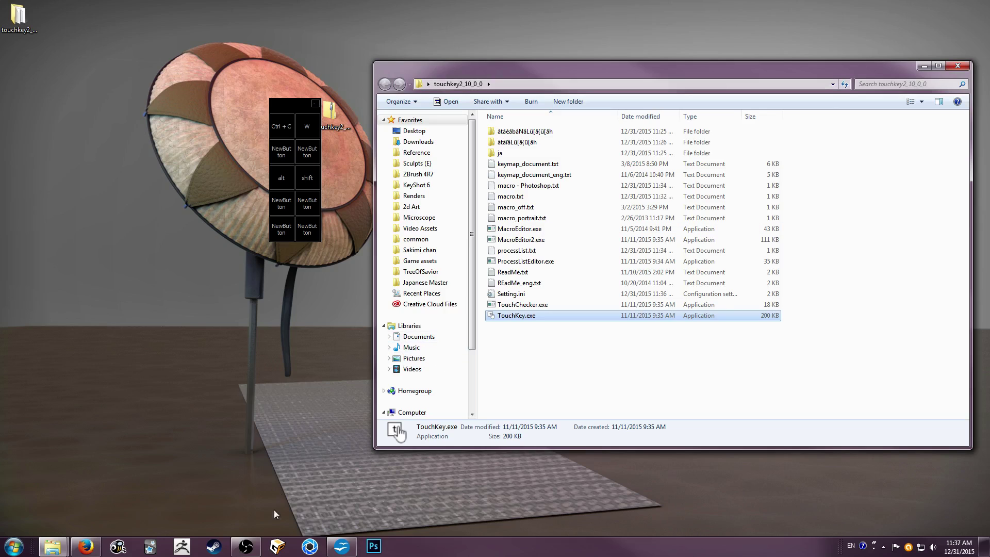
click(247, 547)
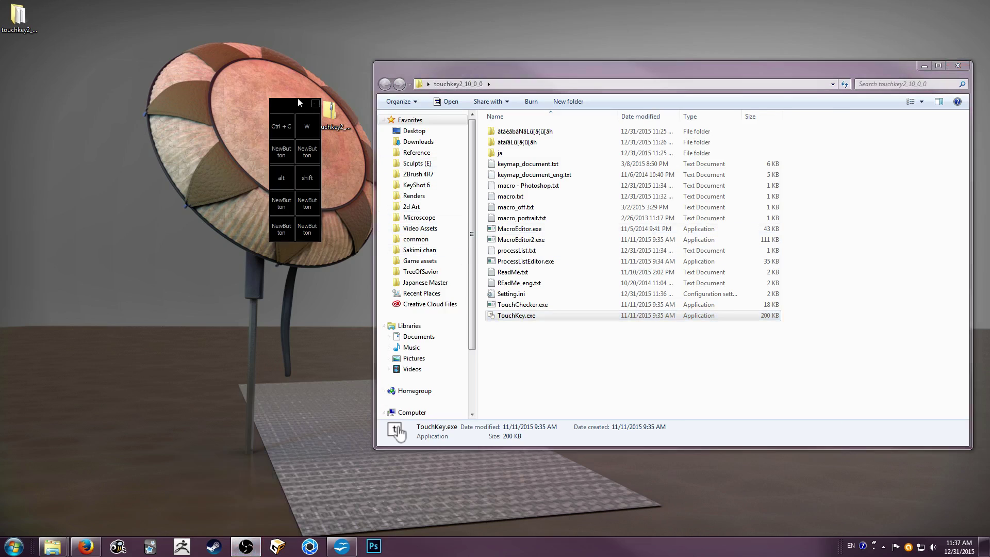
drag(211, 69, 210, 61)
drag(605, 77, 535, 48)
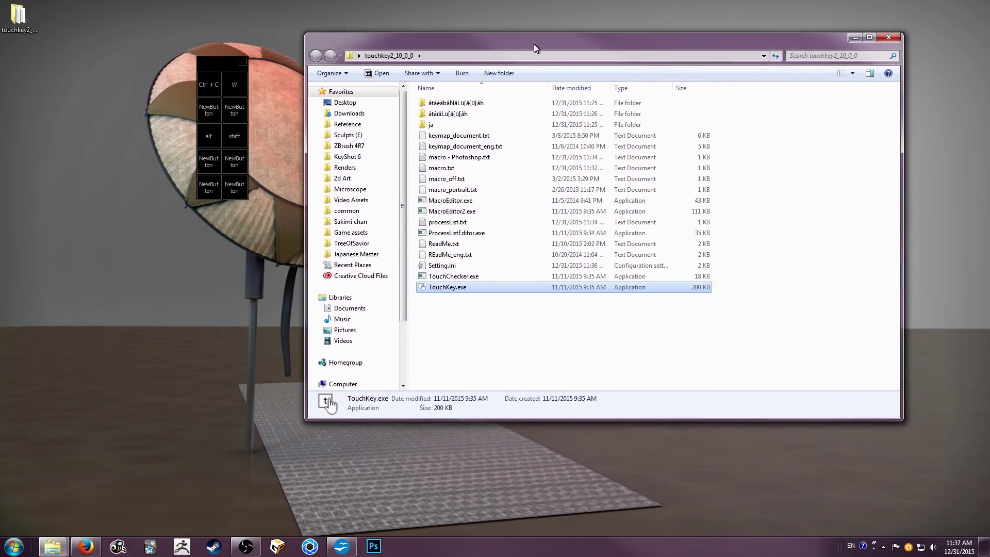